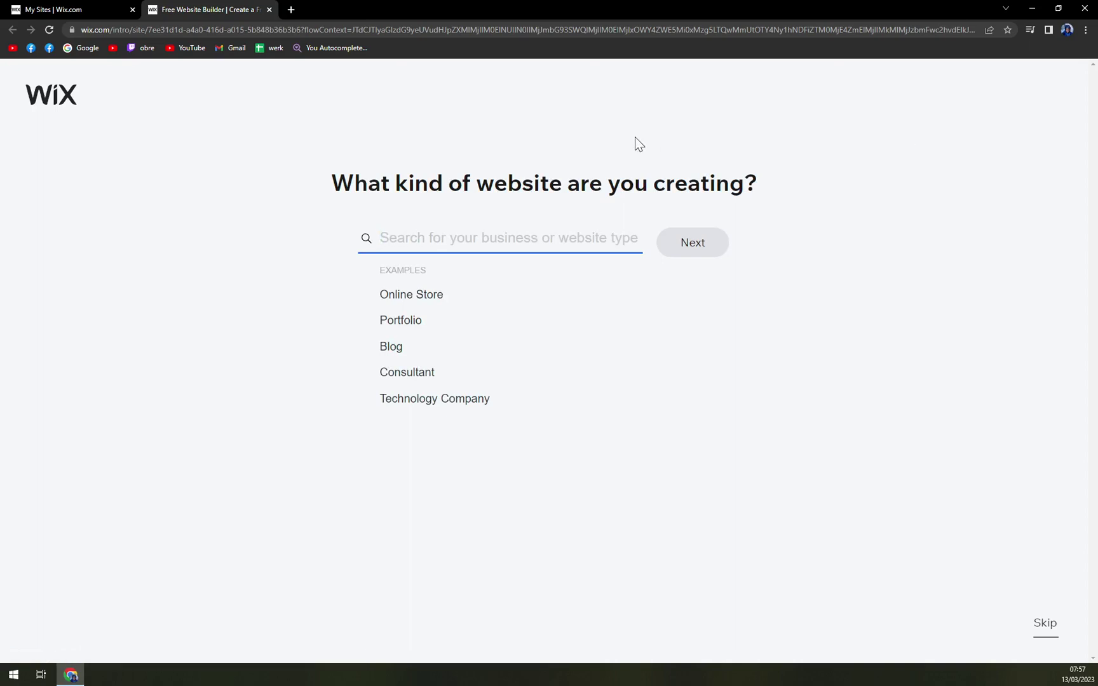
type("blog")
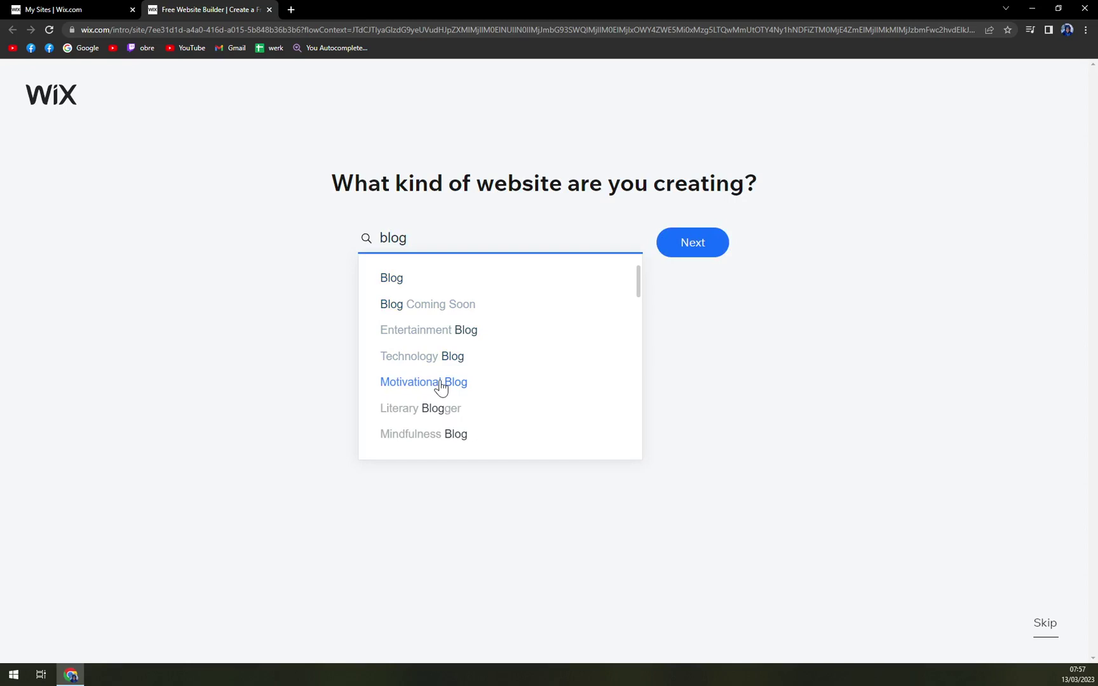
Choose Motivational Blog, name the site mstonenews, and leave the Forms feature unticked
left_click(442, 384)
left_click(690, 253)
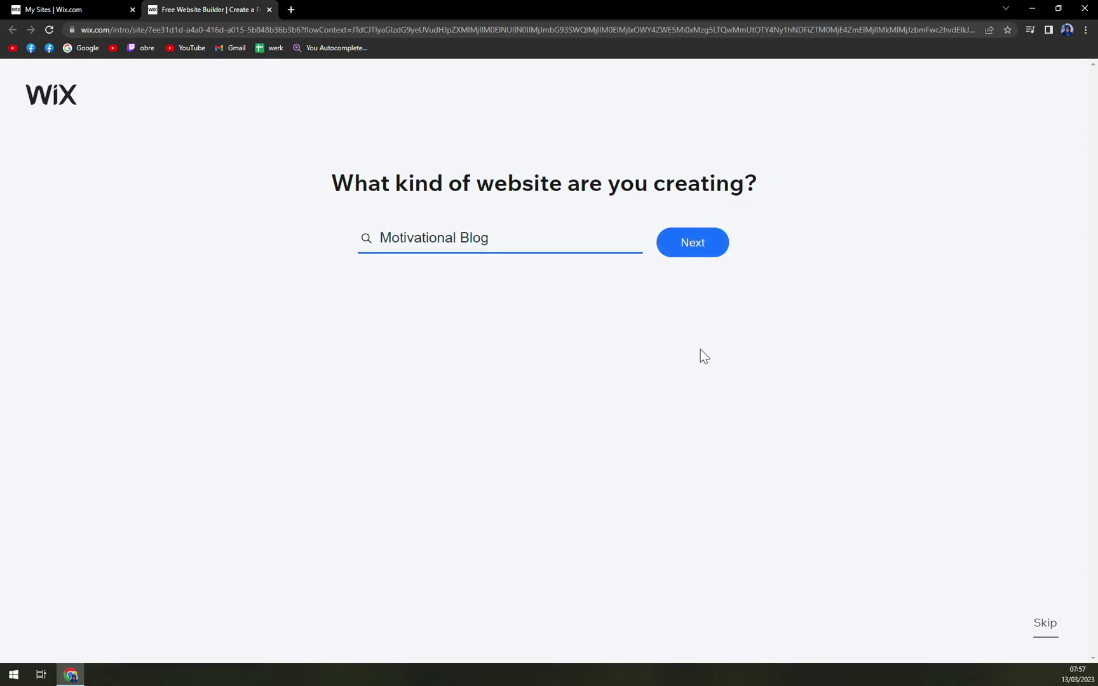
left_click(1043, 623)
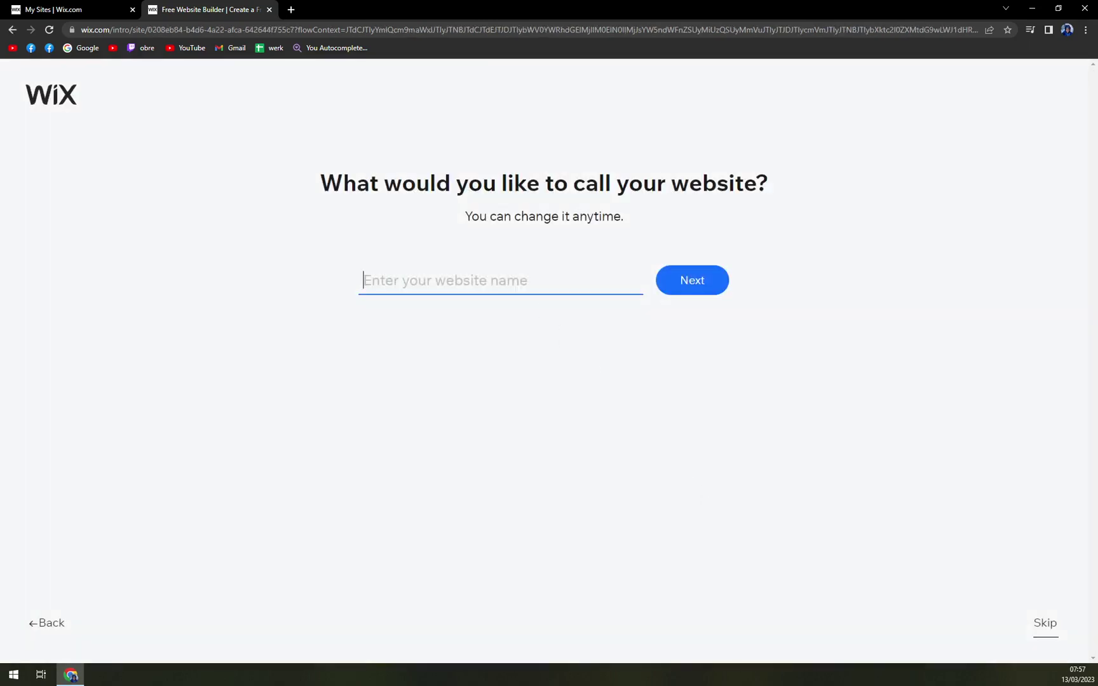
type("mston")
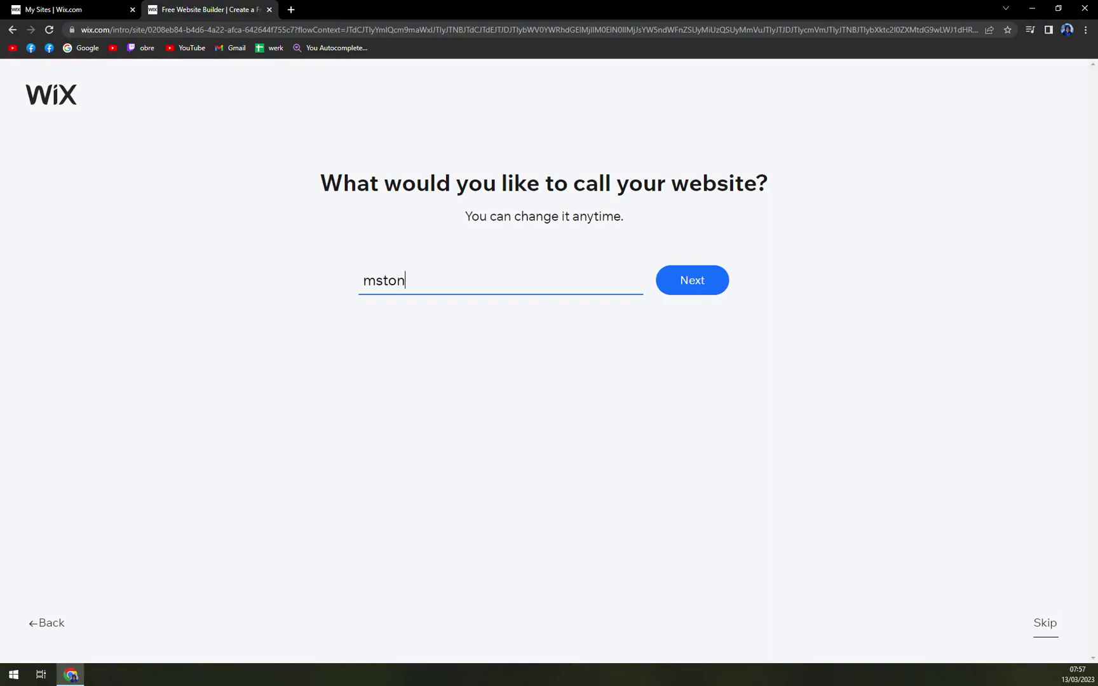
type("enews")
left_click(675, 298)
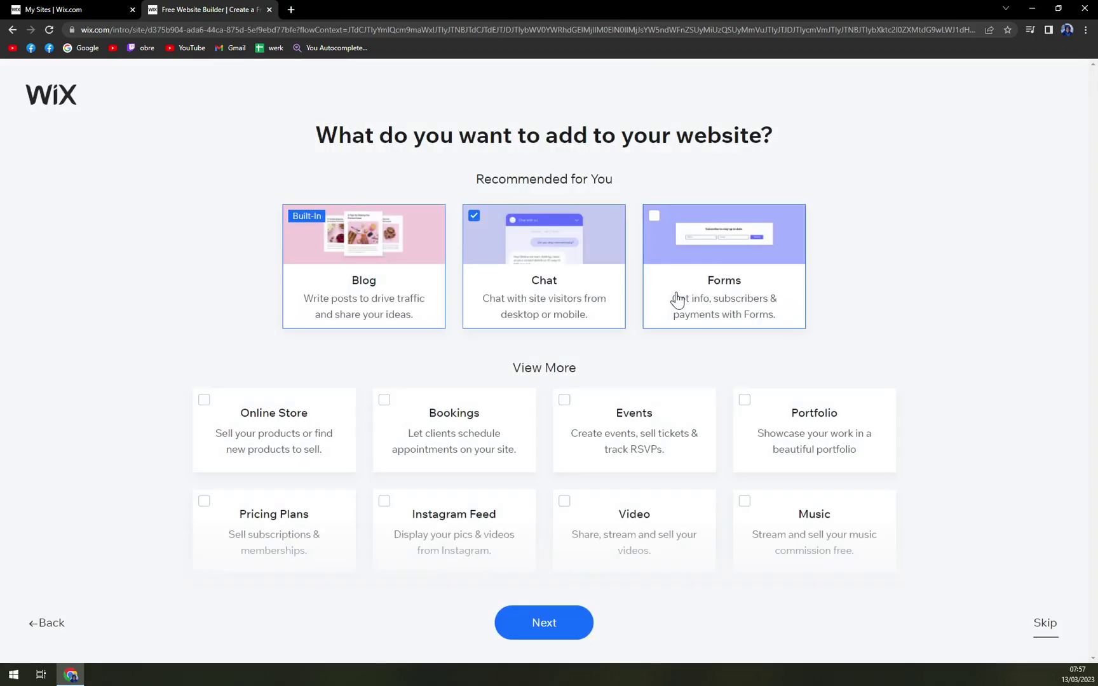
scroll(306, 270, "down", 2)
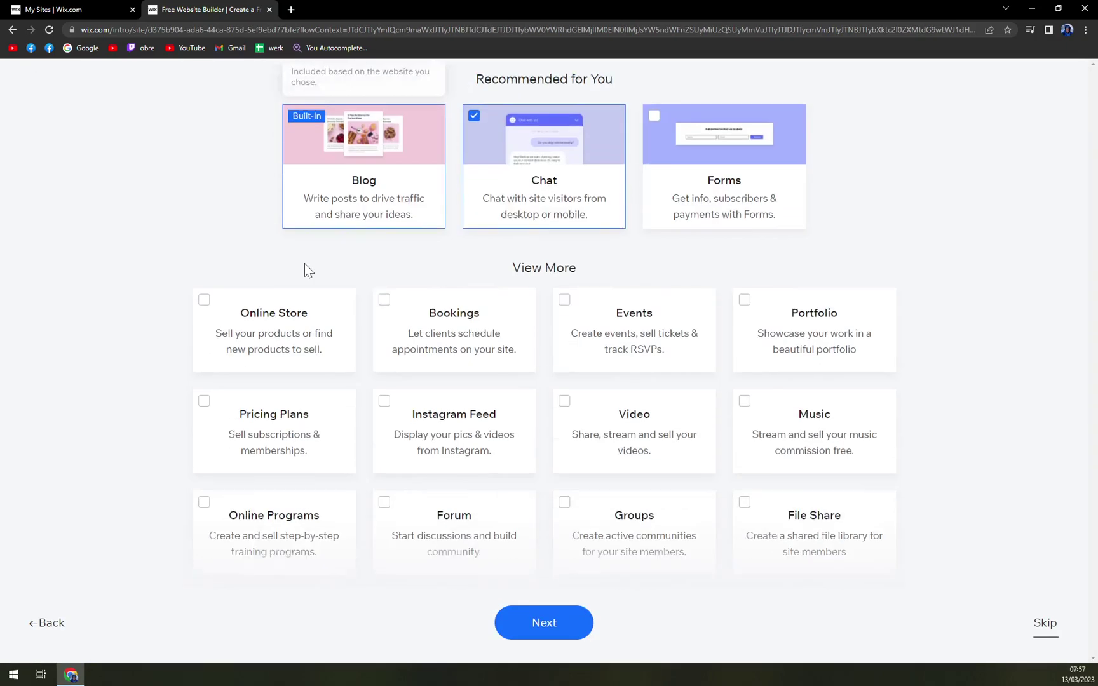
scroll(454, 295, "up", 2)
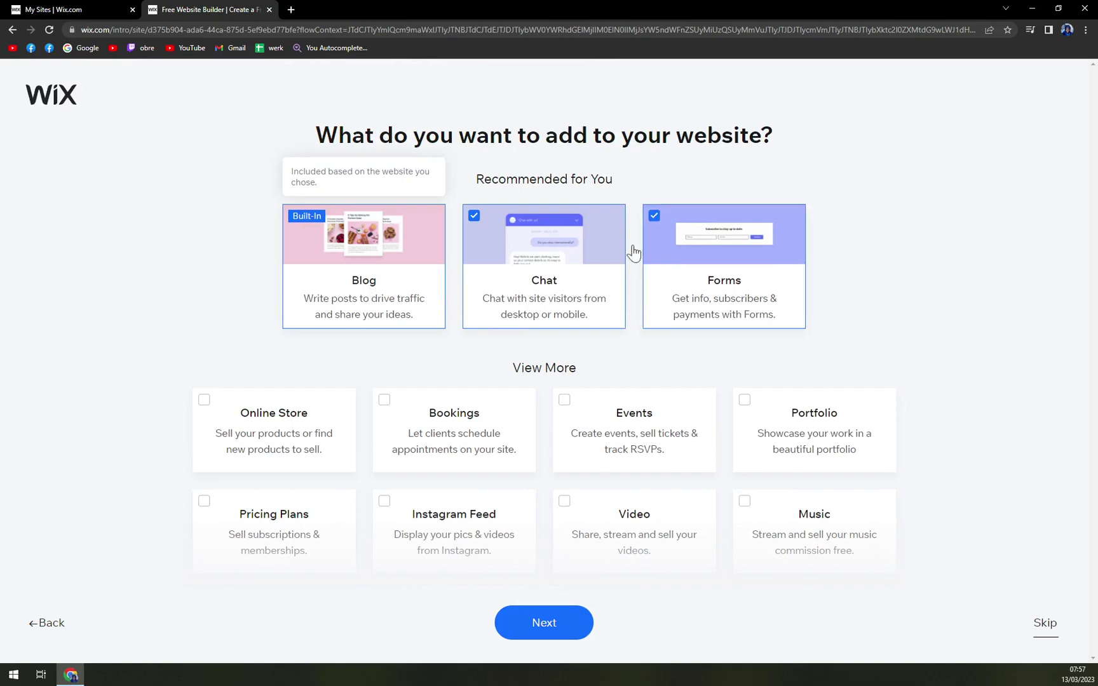
scroll(171, 426, "down", 3)
scroll(293, 472, "up", 3)
scroll(618, 528, "down", 3)
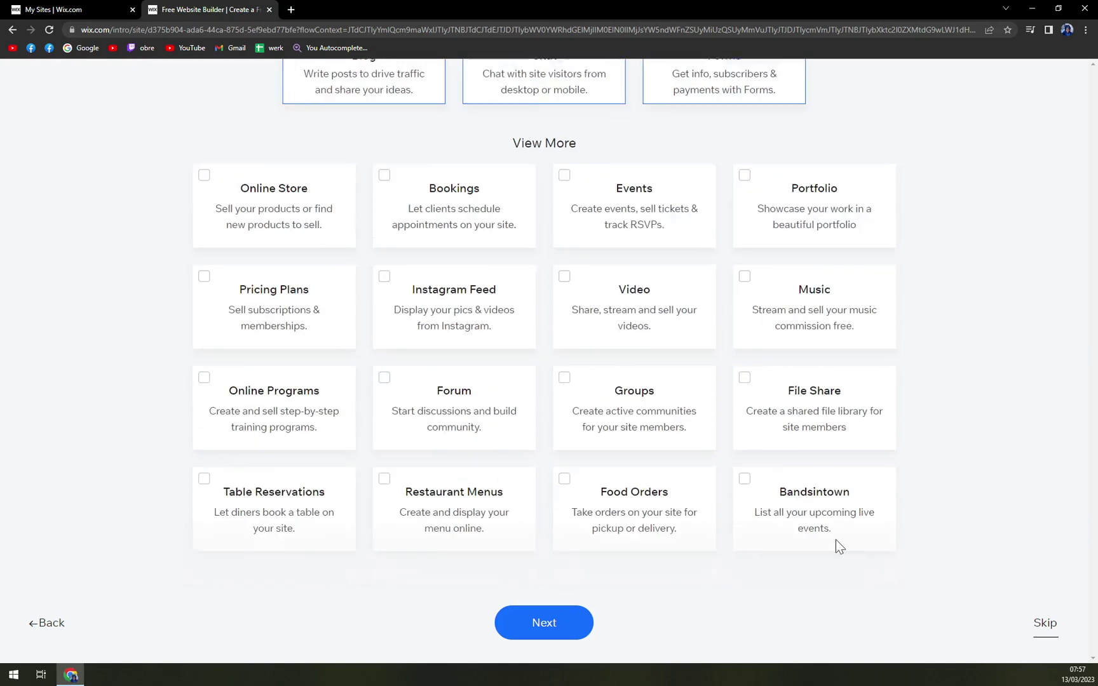
scroll(857, 548, "down", 1)
scroll(738, 292, "up", 3)
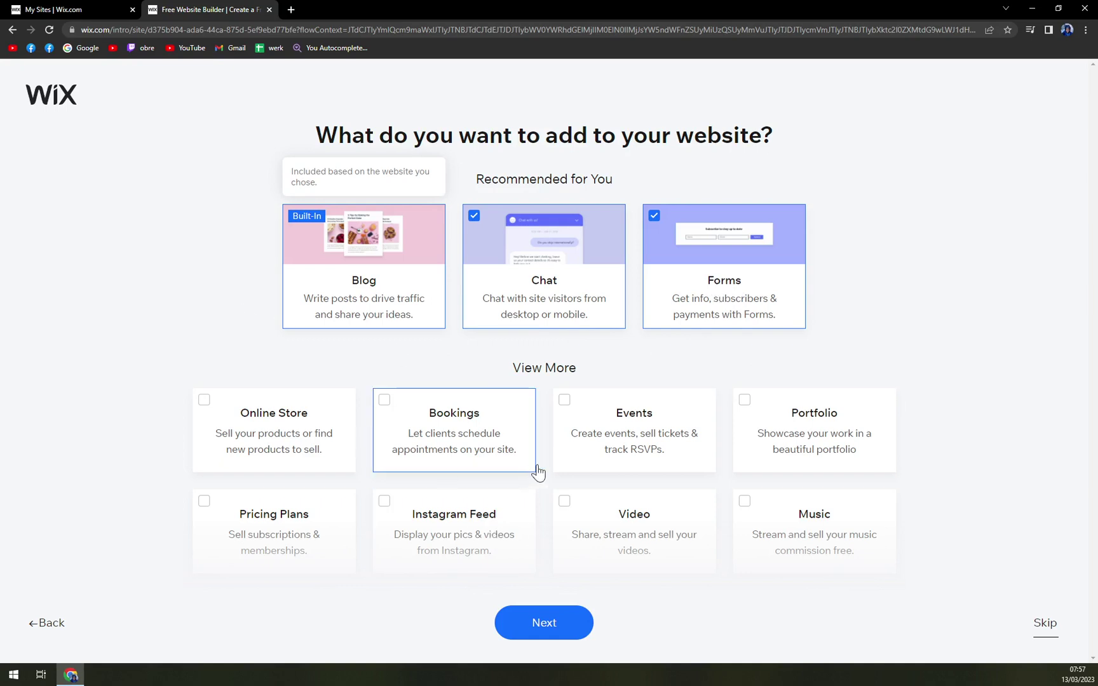
left_click(726, 217)
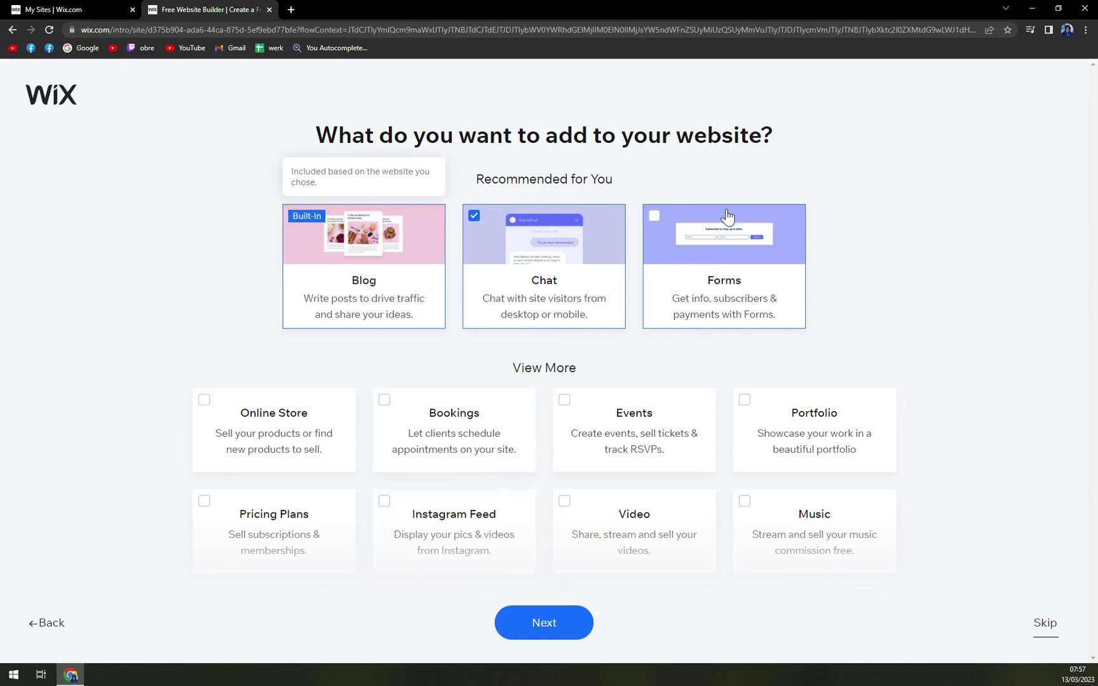
left_click(728, 251)
Continue from the features page to the Motivational Blog template results
left_click(529, 631)
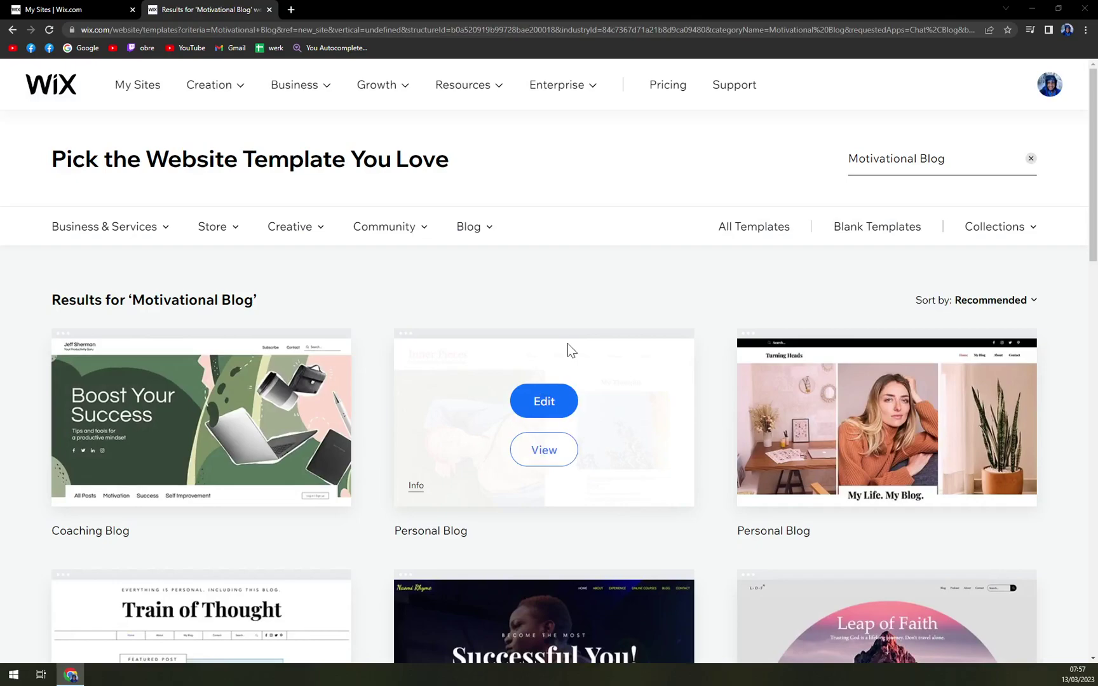
scroll(747, 270, "down", 3)
scroll(368, 300, "down", 2)
scroll(262, 311, "down", 3)
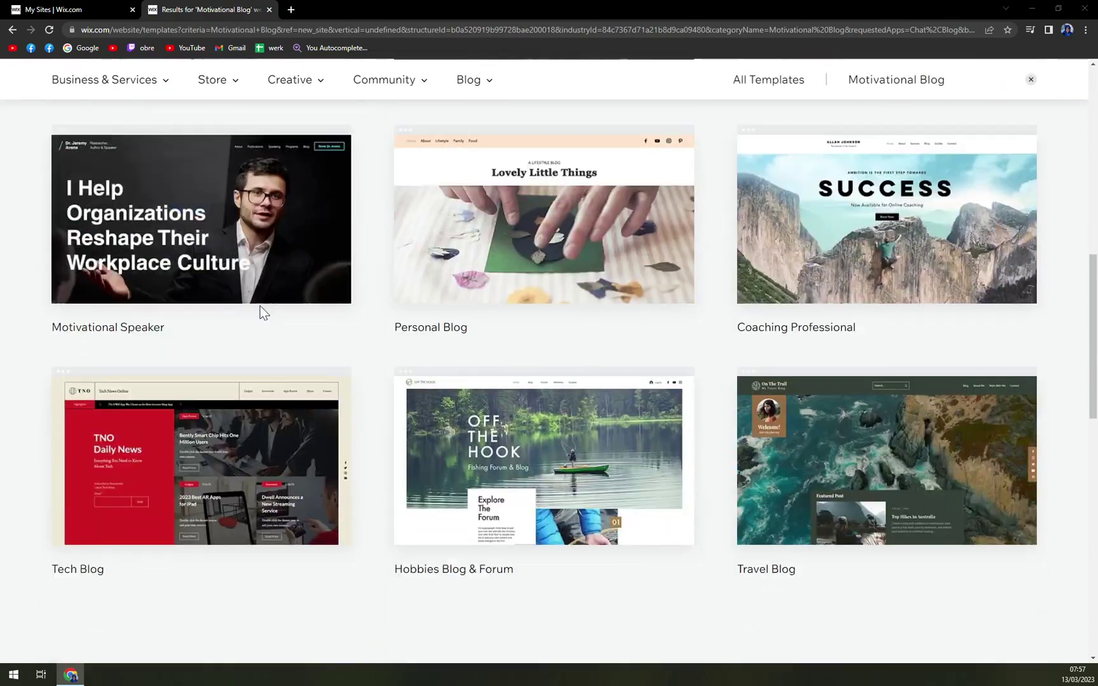
scroll(429, 335, "up", 3)
scroll(468, 448, "down", 4)
scroll(600, 446, "down", 3)
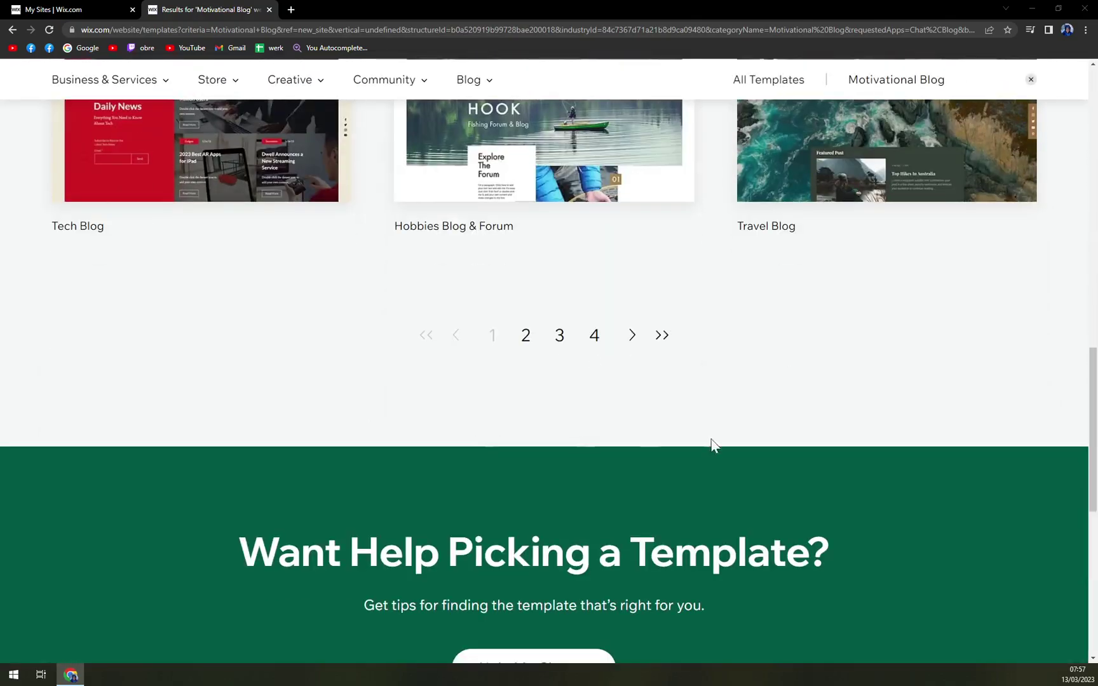
scroll(776, 441, "up", 4)
scroll(864, 489, "up", 3)
scroll(970, 388, "up", 1)
scroll(944, 446, "down", 1)
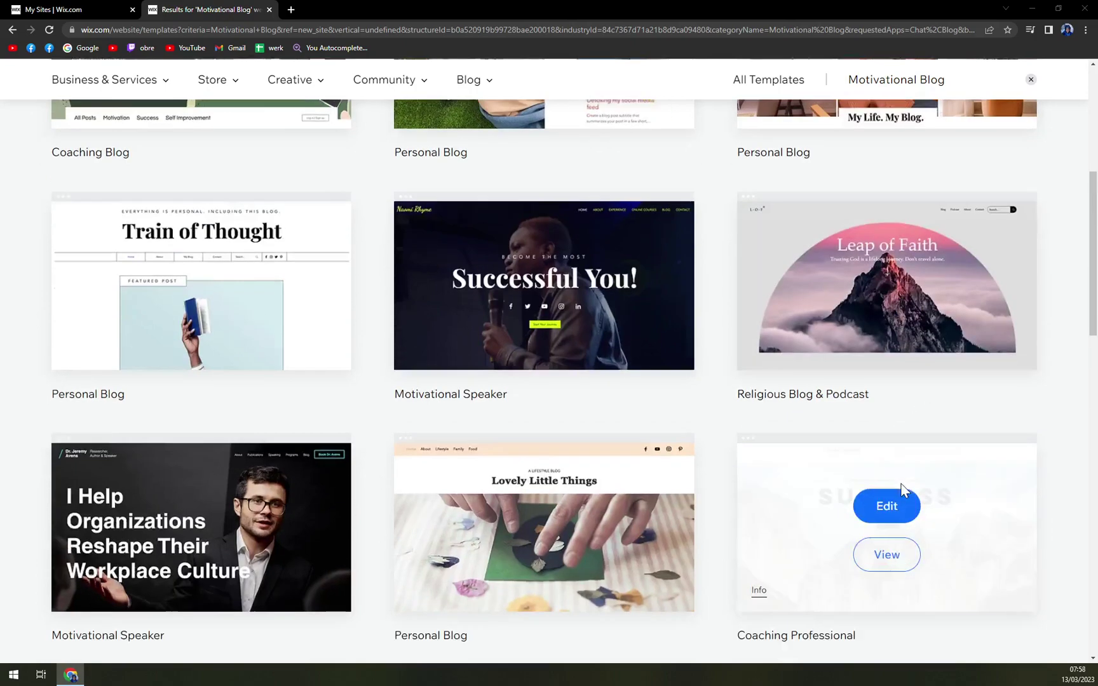
scroll(883, 478, "down", 3)
scroll(815, 467, "down", 3)
scroll(730, 472, "up", 4)
scroll(711, 482, "up", 2)
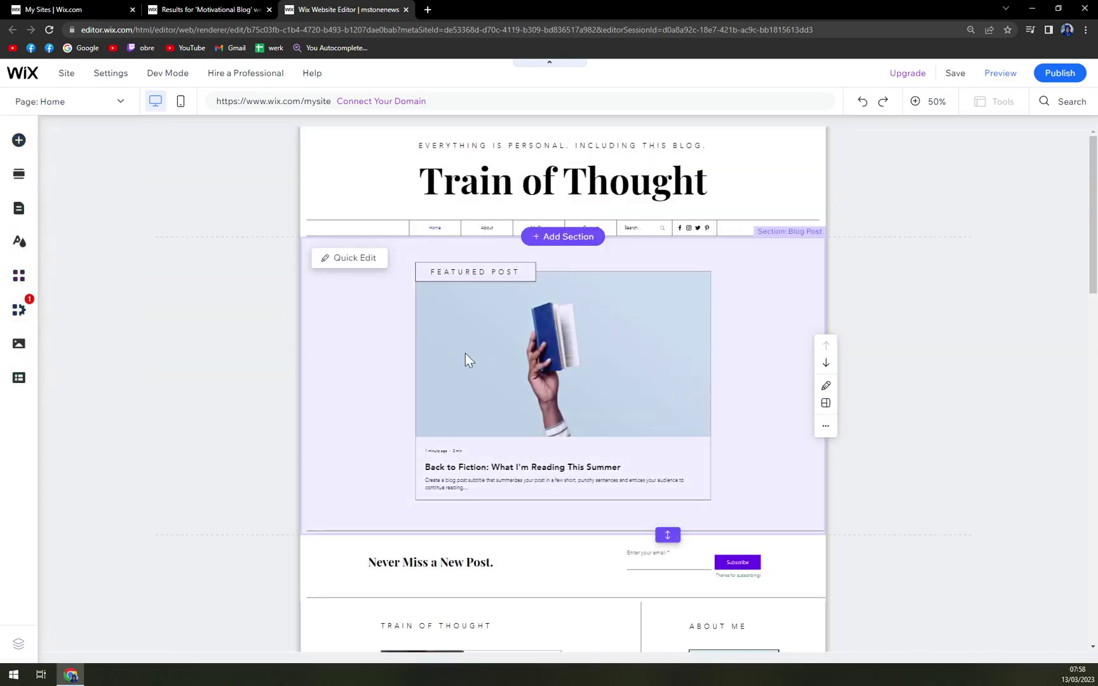
Delete the featured Blog Post and Subscribe sections, then start adding a new section
right_click(465, 353)
left_click(486, 361)
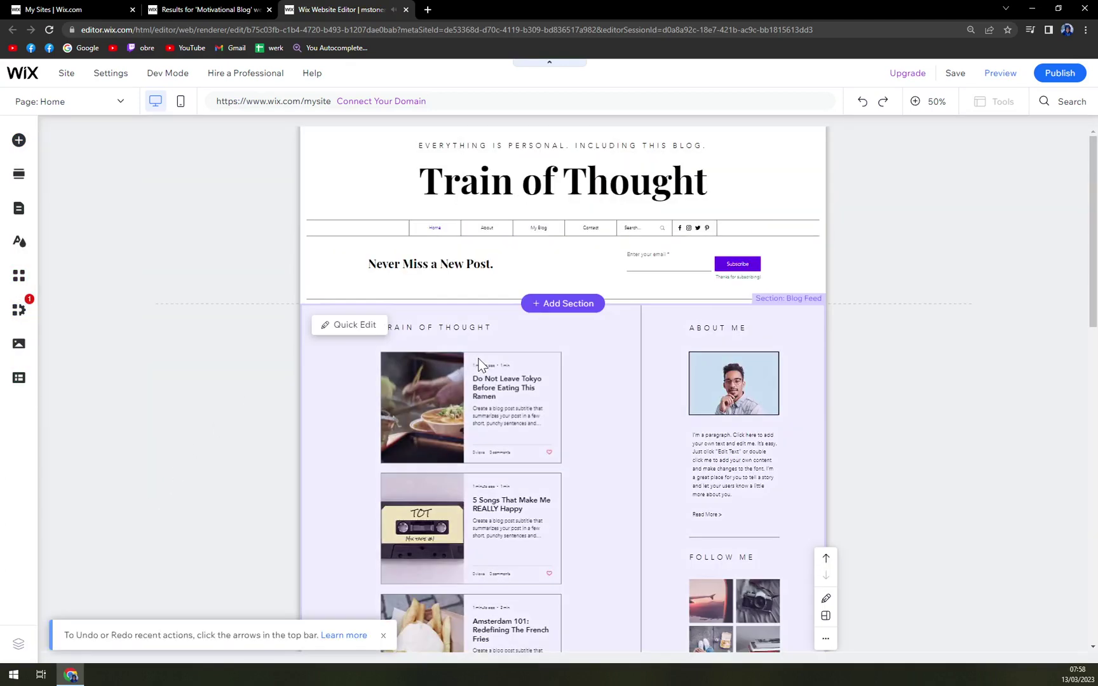
right_click(523, 266)
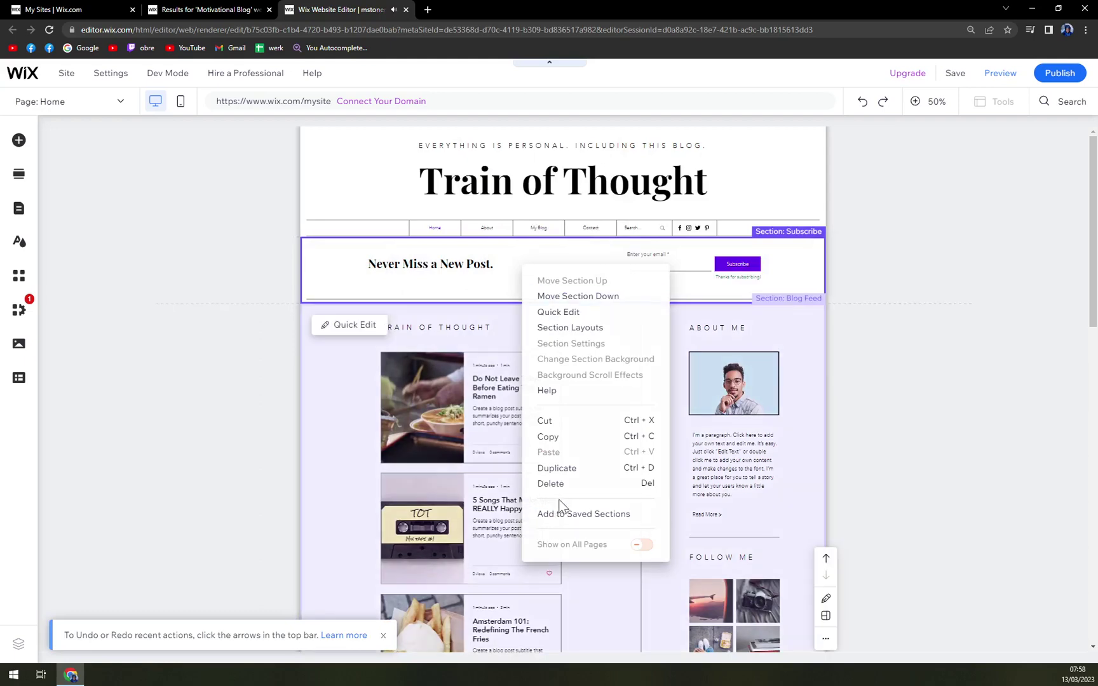
left_click(549, 483)
left_click(562, 240)
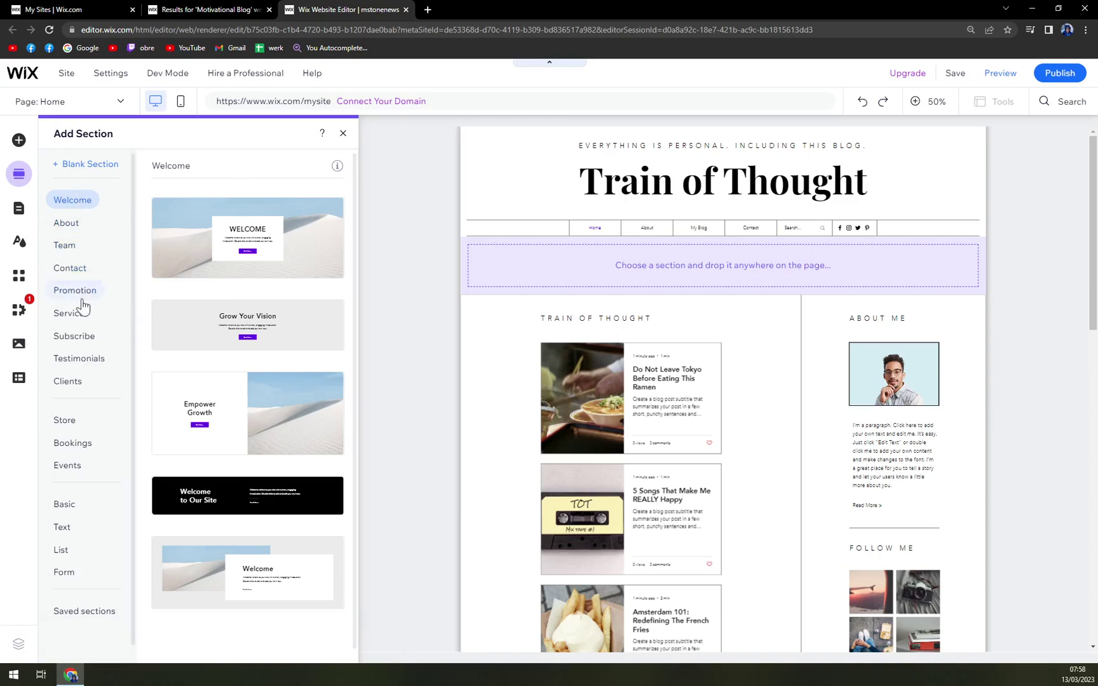
Add a blank section below the header and delete the Train of Thought title and tagline
left_click(88, 168)
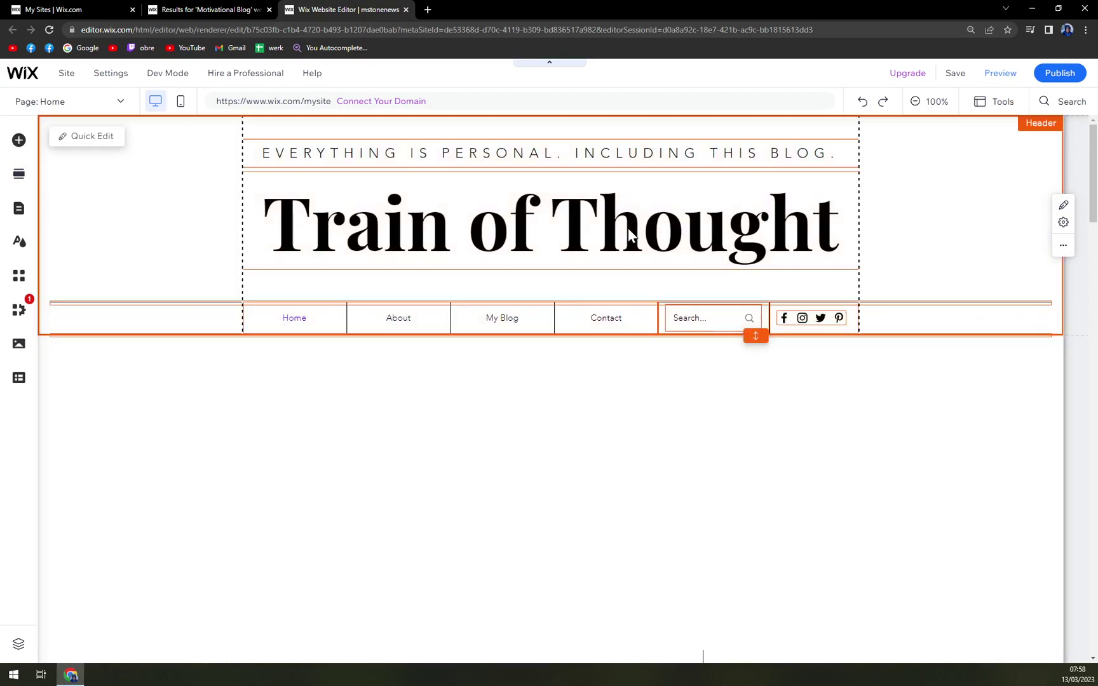
key("Delete")
left_click(628, 227)
key("Delete")
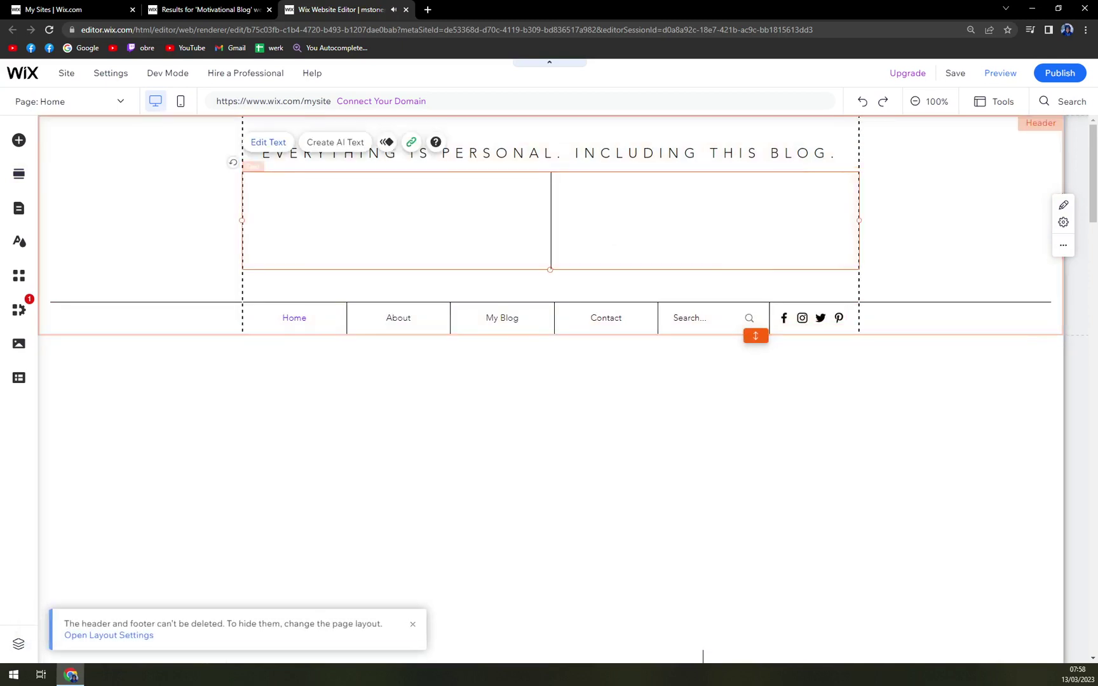
left_click(548, 162)
key("Delete")
Select around the header, menu and blank section, dismissing the header actions menu
double_click(510, 316)
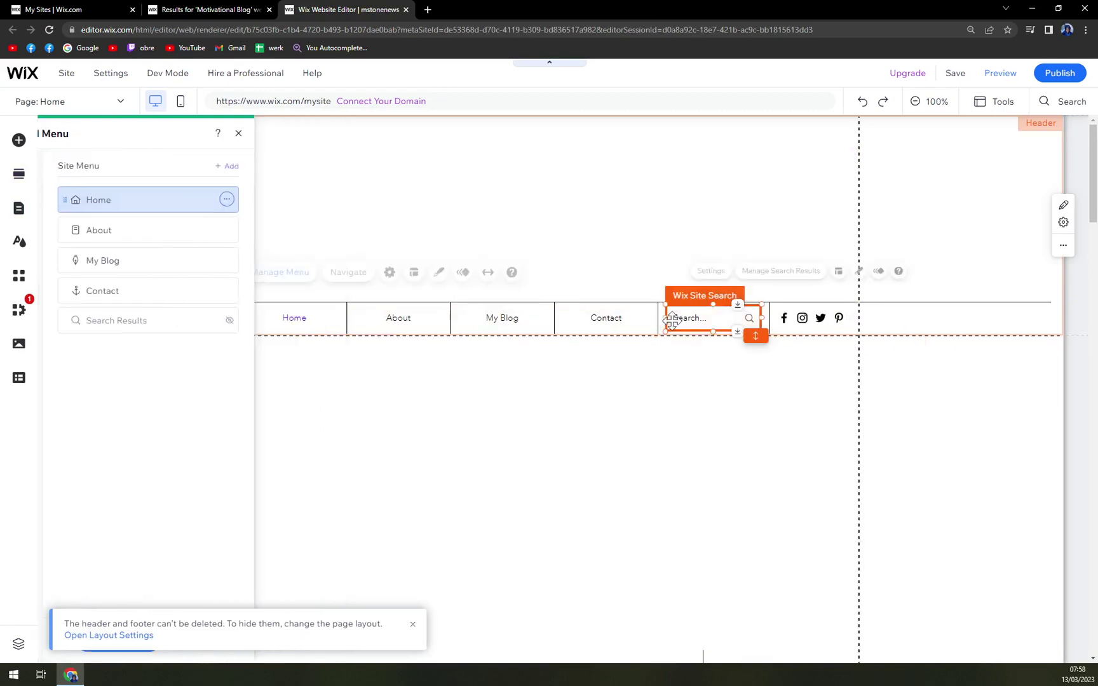
left_click(573, 216)
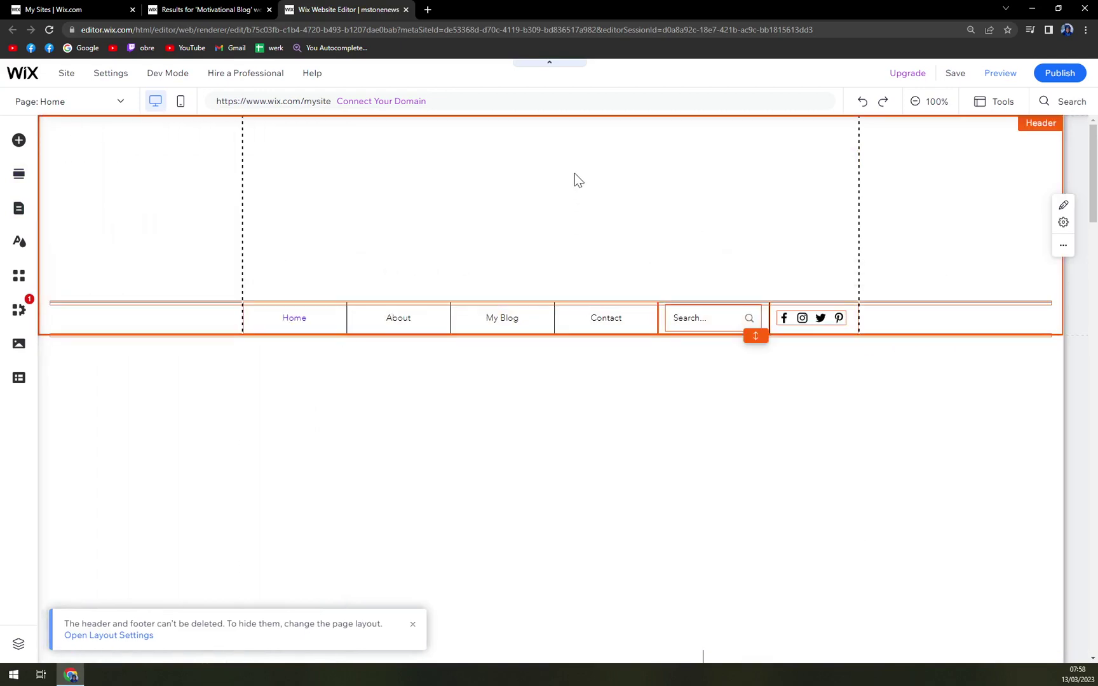
left_click(453, 415)
scroll(452, 432, "down", 2)
scroll(454, 432, "up", 2)
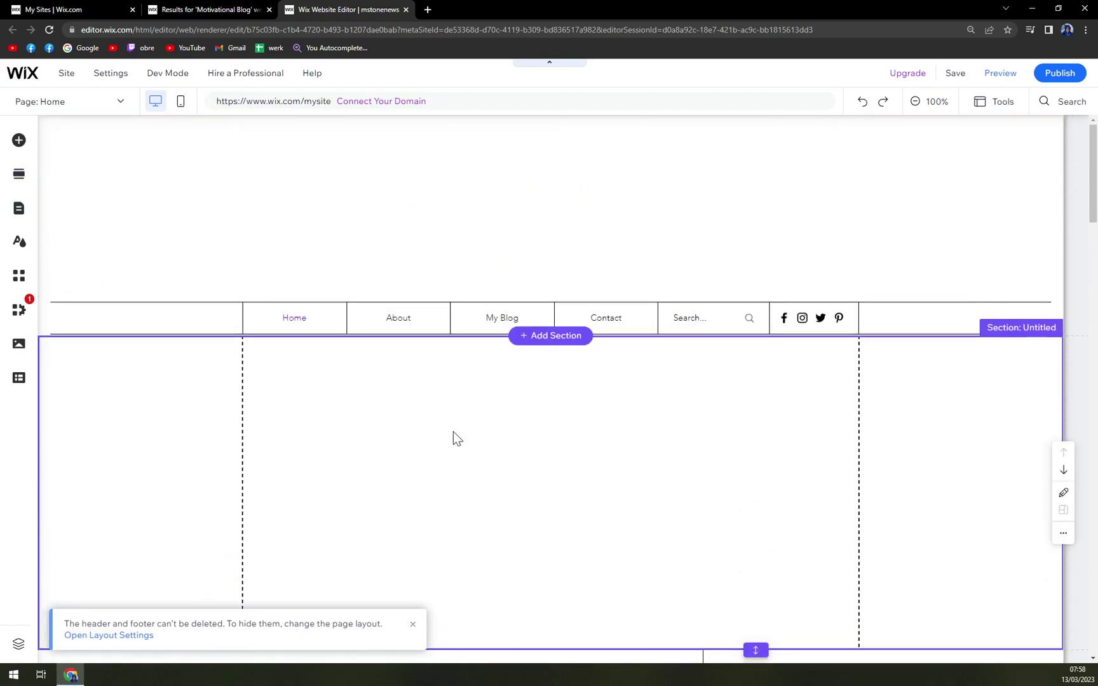
left_click(513, 203)
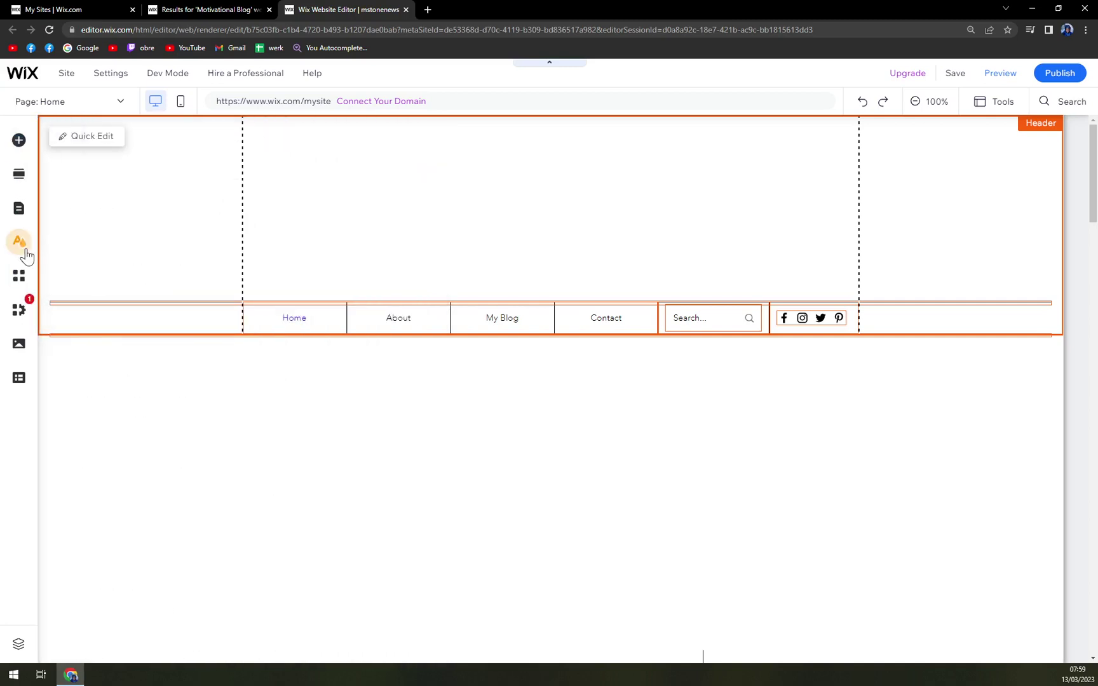
left_click(319, 330)
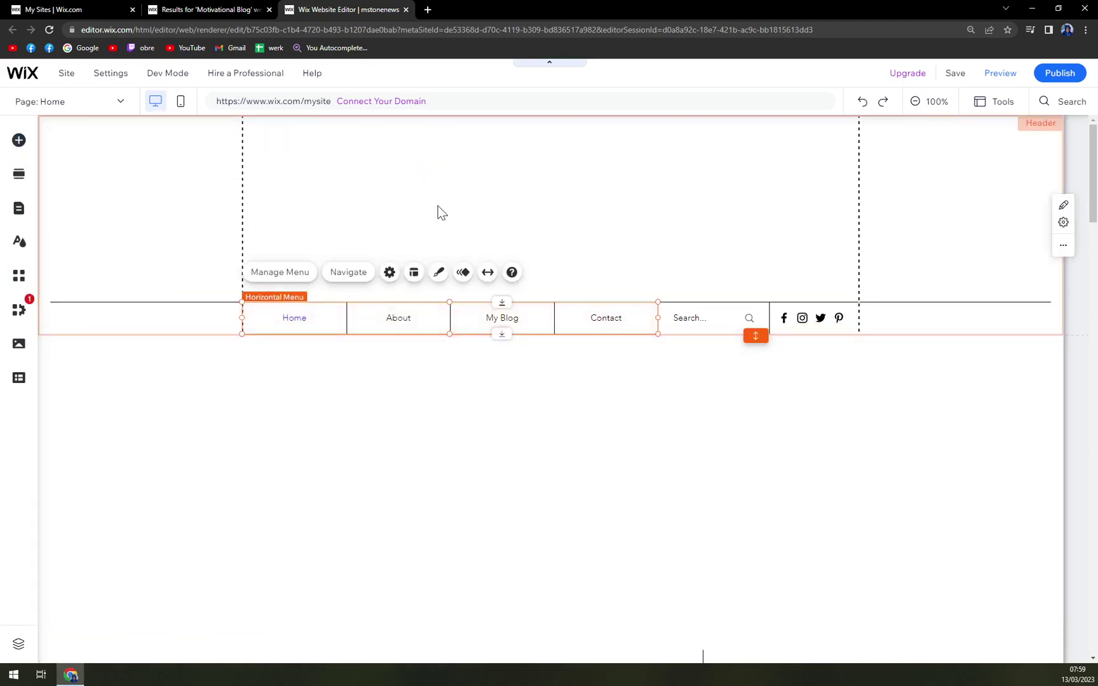
double_click(438, 211)
right_click(436, 209)
left_click(386, 239)
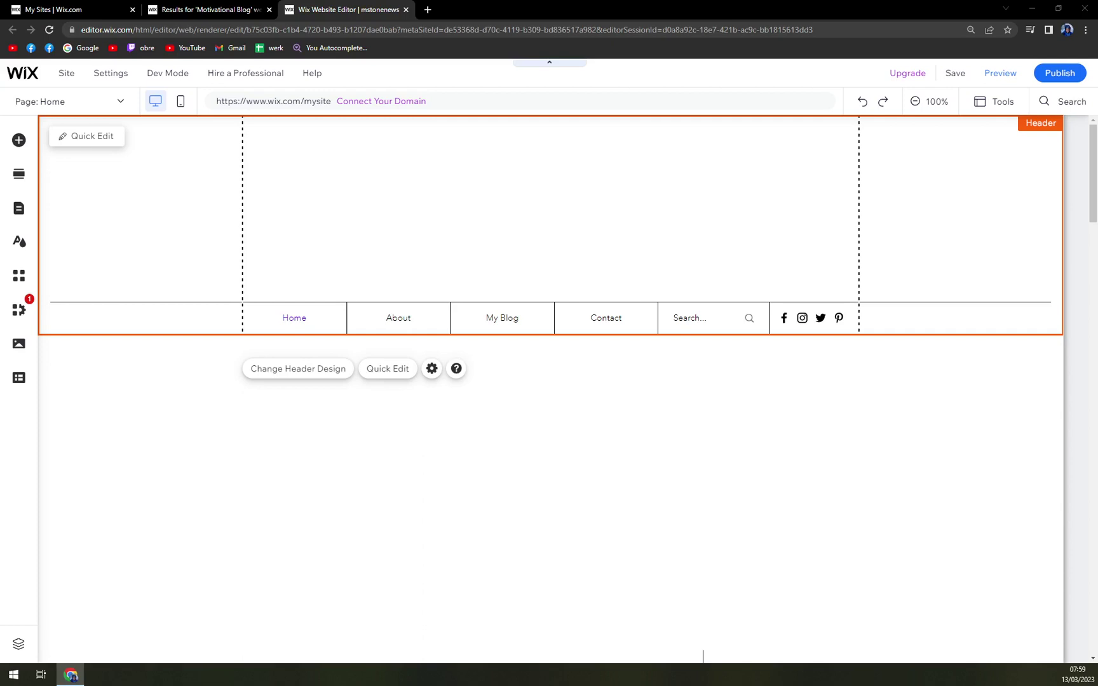
Place a Heading 1 reading TUTORIAL in the header and deselect it
left_click(20, 140)
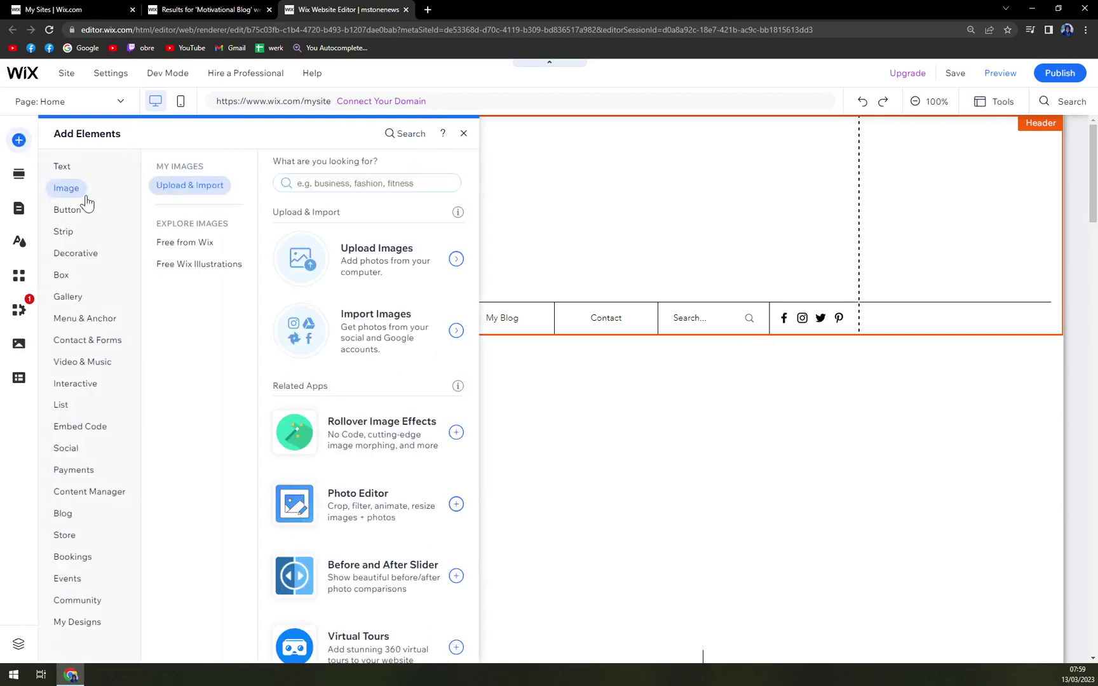
left_click(63, 167)
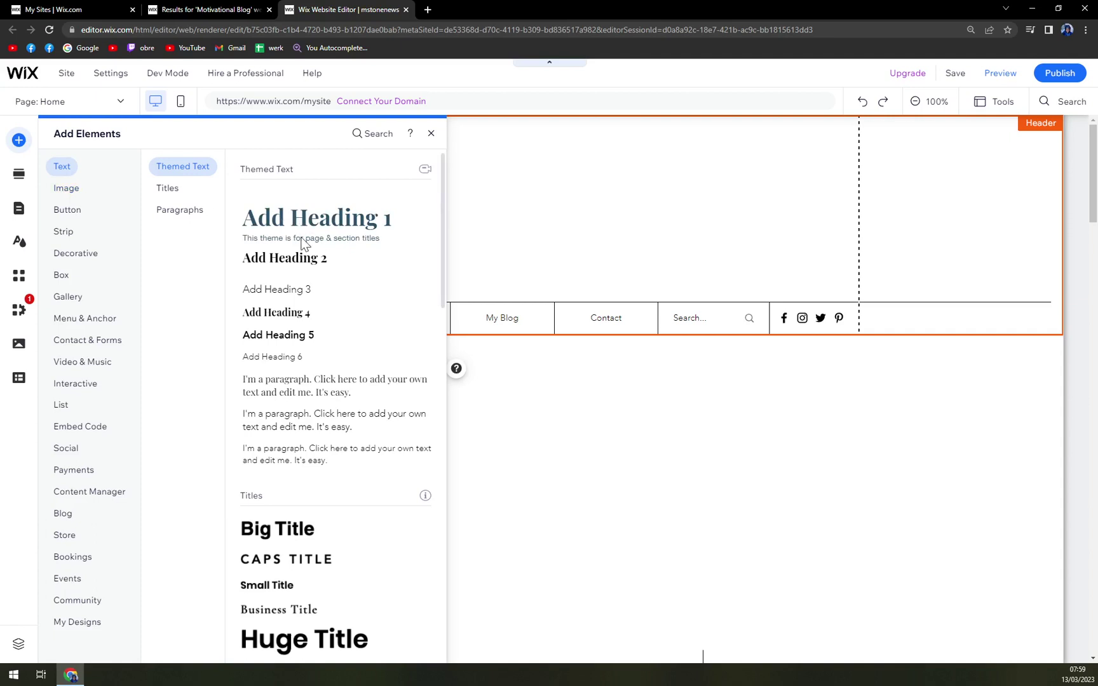
left_click_drag(319, 239, 527, 261)
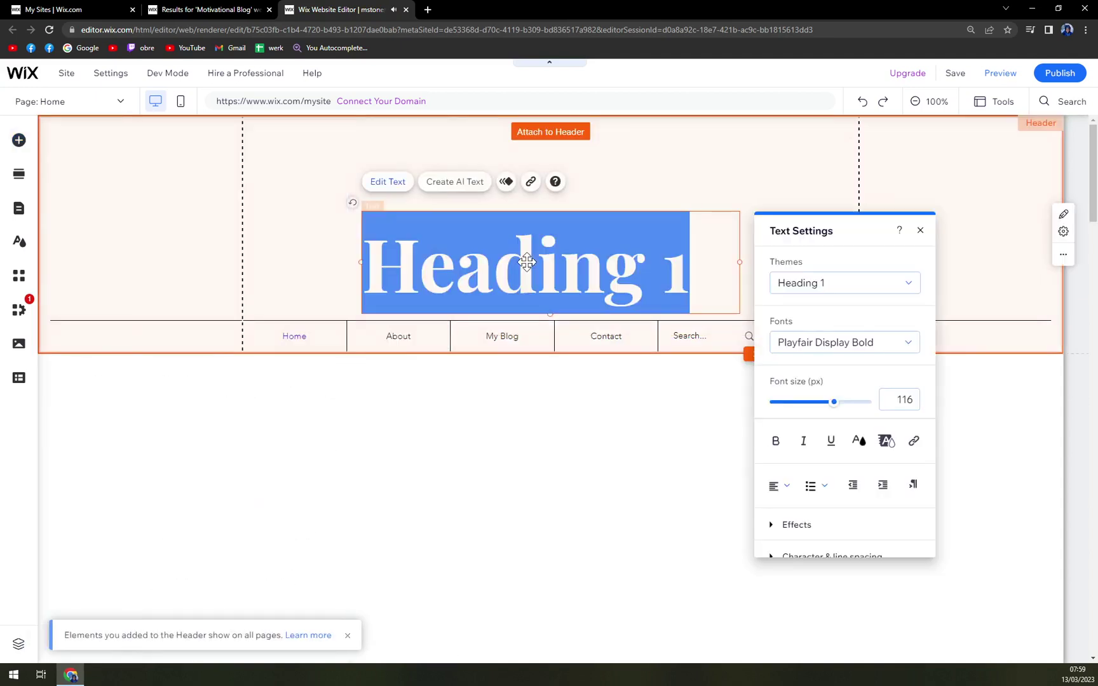
type("TUTO")
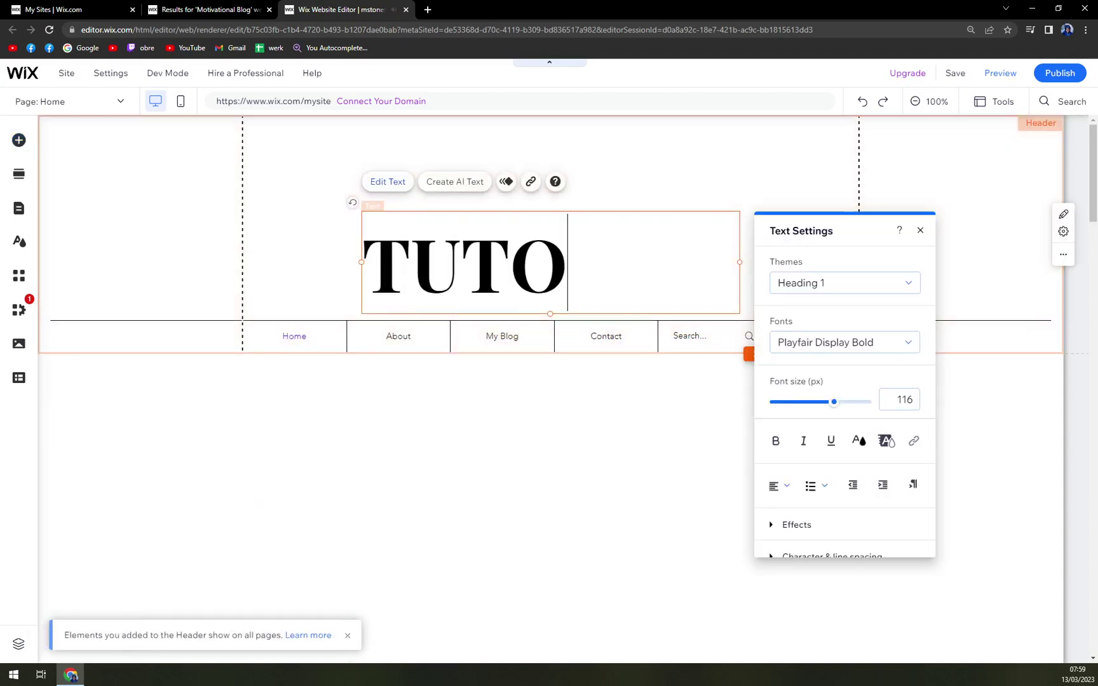
type("RIAL")
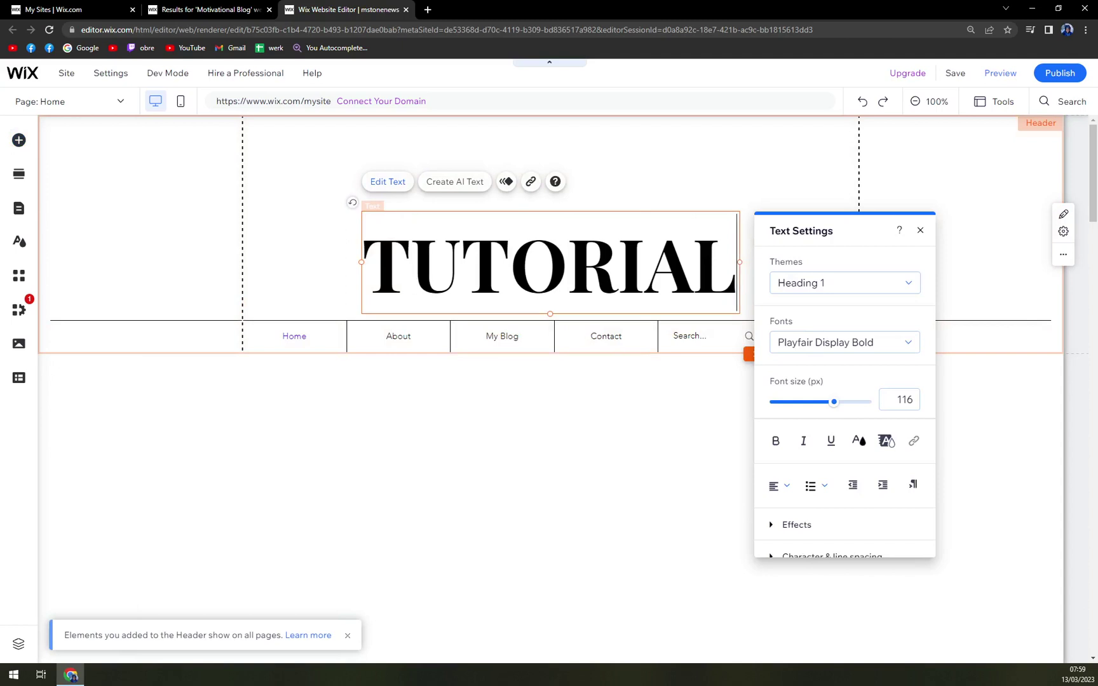
left_click(799, 283)
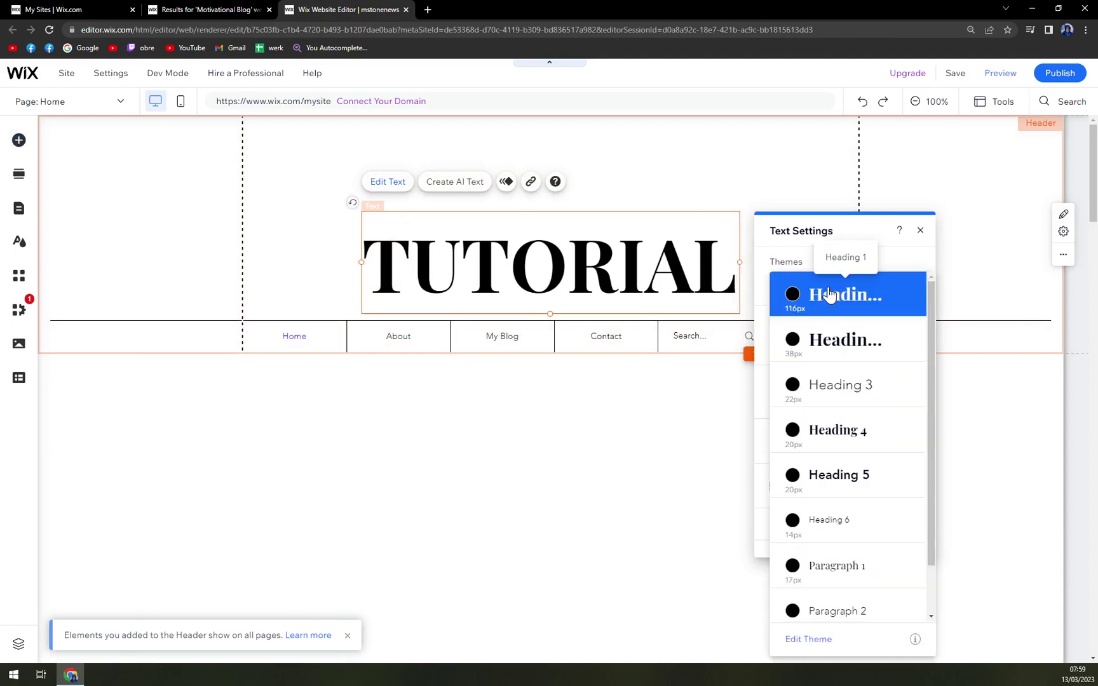
left_click(682, 432)
left_click(733, 175)
left_click(476, 412)
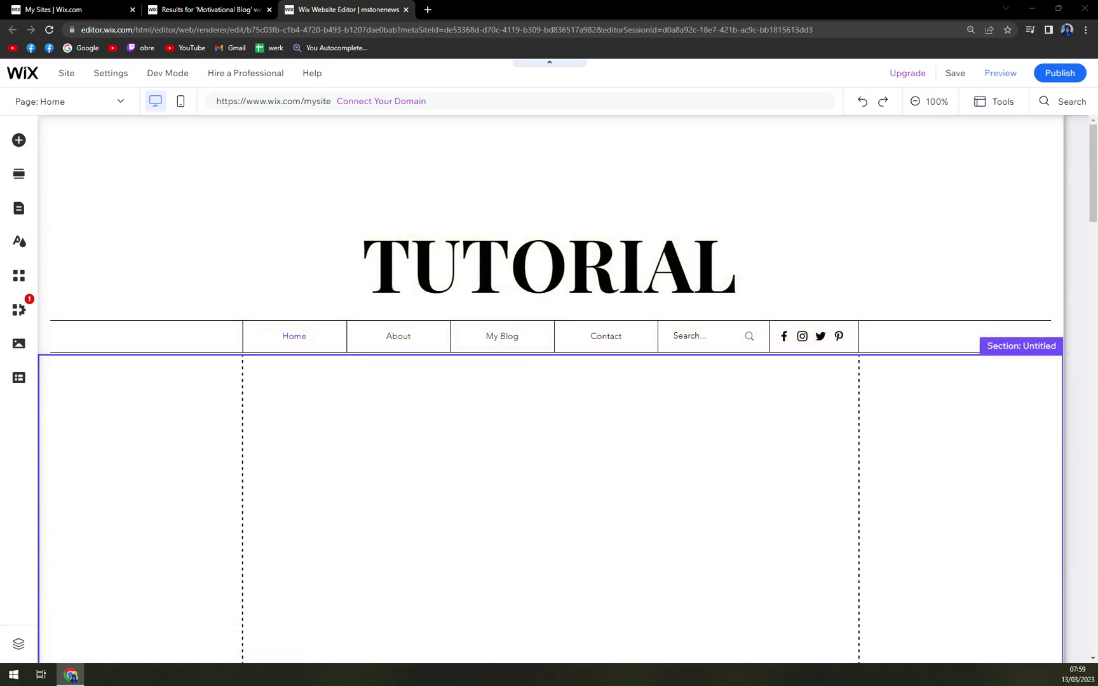
scroll(477, 463, "down", 2)
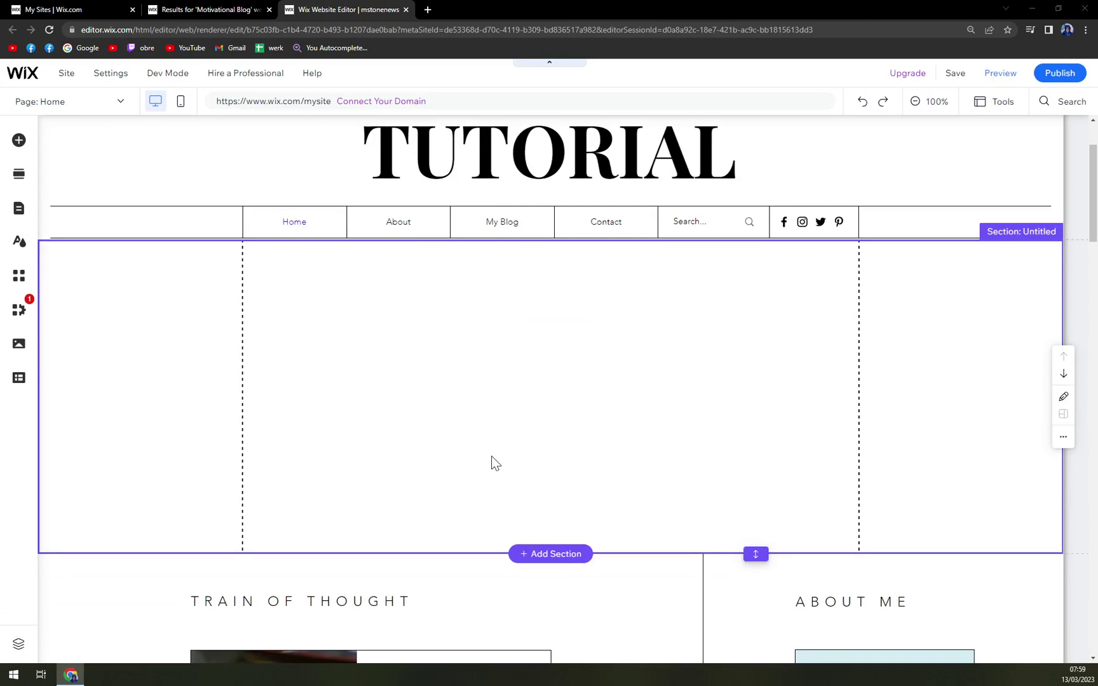
scroll(485, 454, "up", 1)
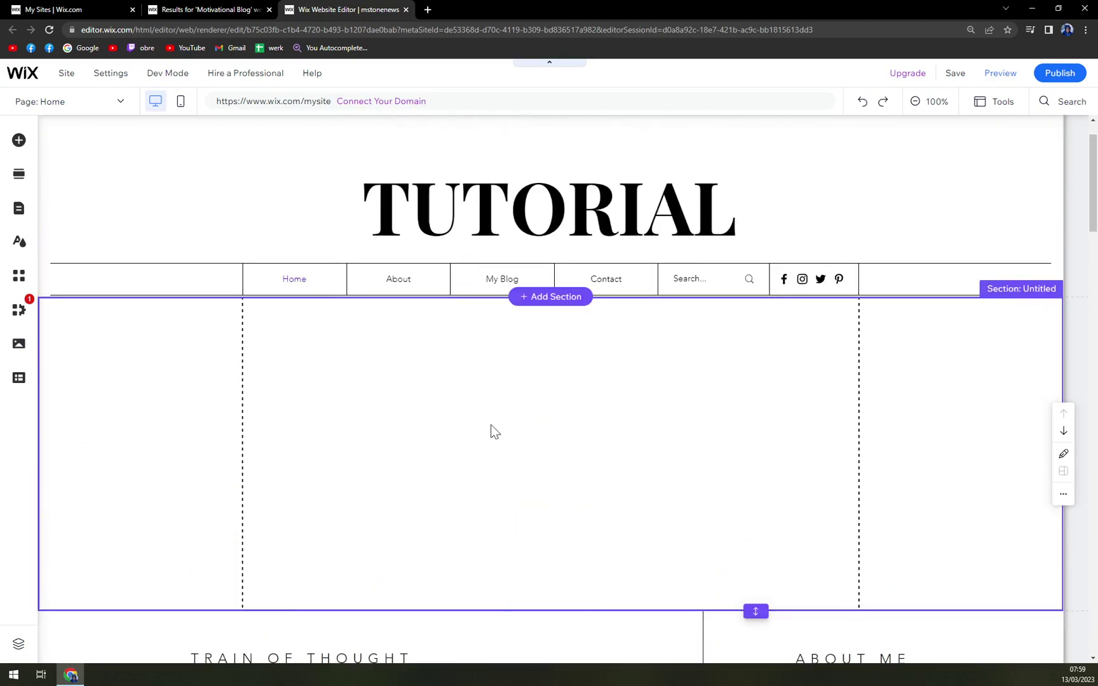
Add the Subscribe (Sign Me Up!) lightbox and dismiss the overlay editing tip
left_click(19, 140)
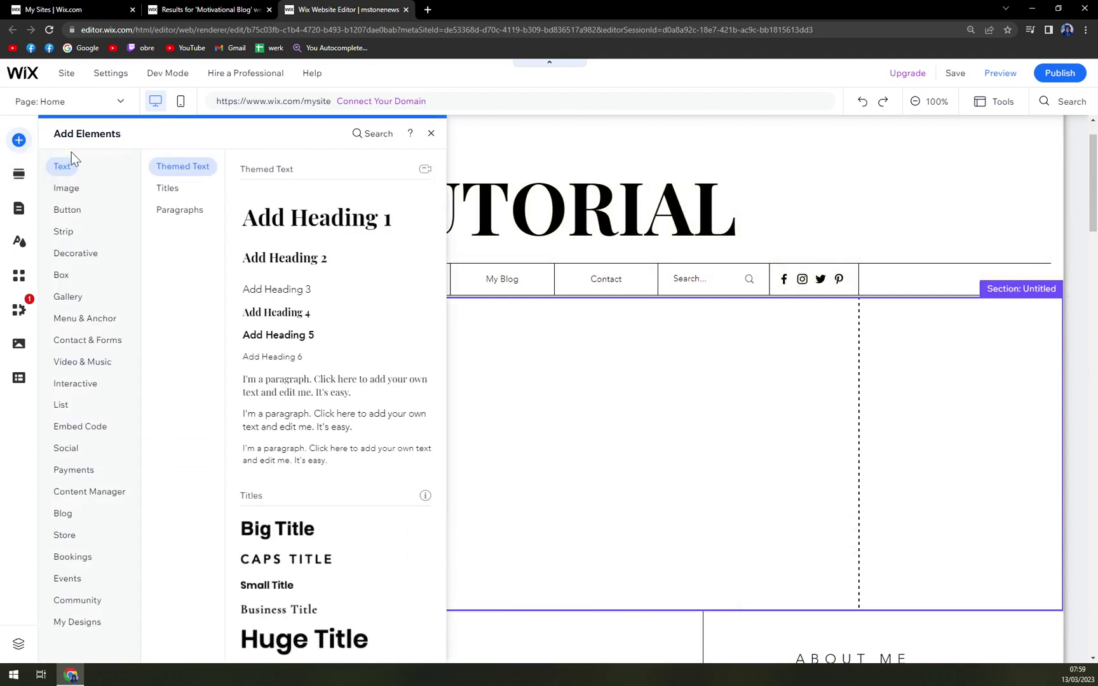
mouse_move(76, 384)
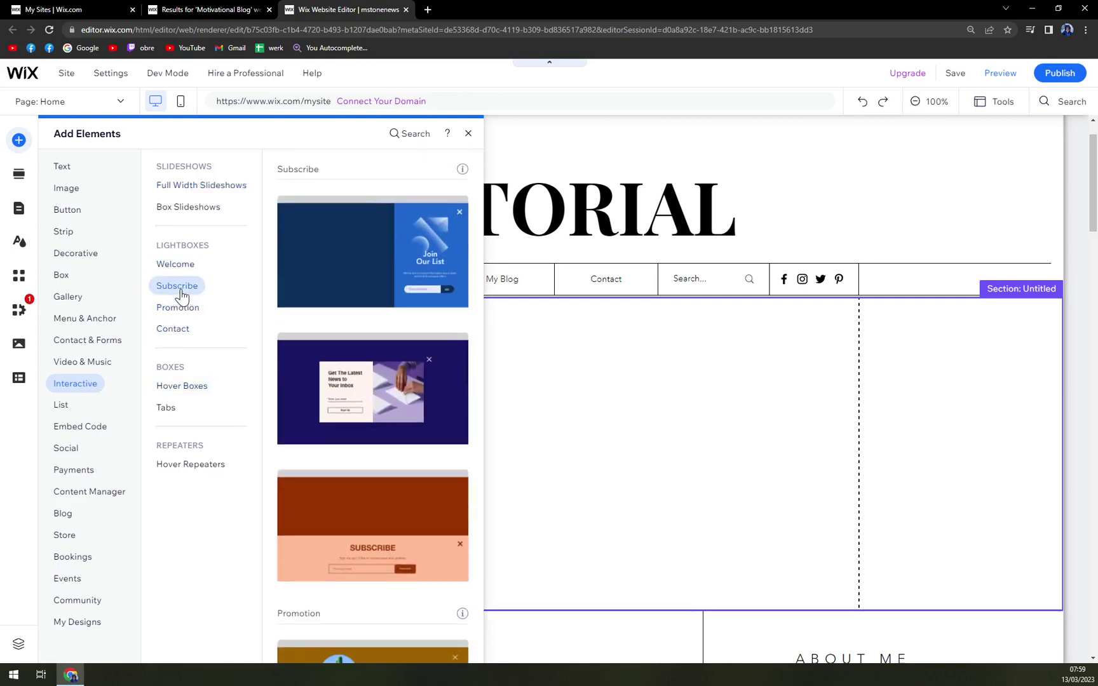
scroll(301, 348, "up", 4)
scroll(329, 385, "up", 4)
scroll(354, 393, "down", 5)
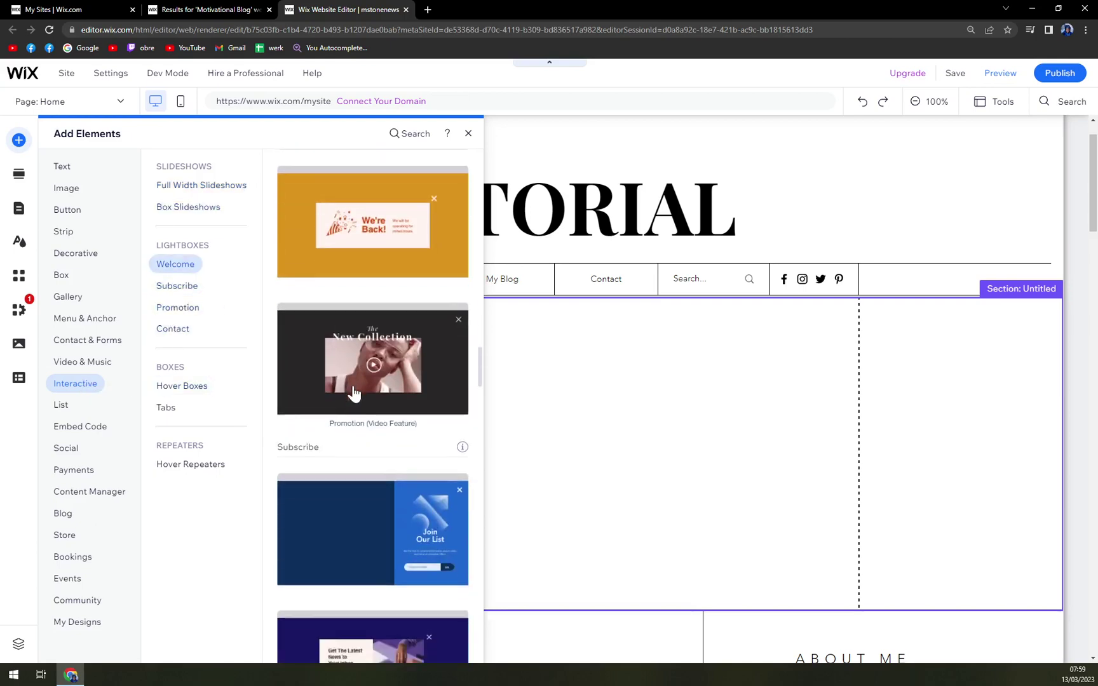
scroll(353, 394, "down", 4)
scroll(370, 284, "down", 2)
scroll(374, 471, "down", 1)
scroll(340, 468, "down", 2)
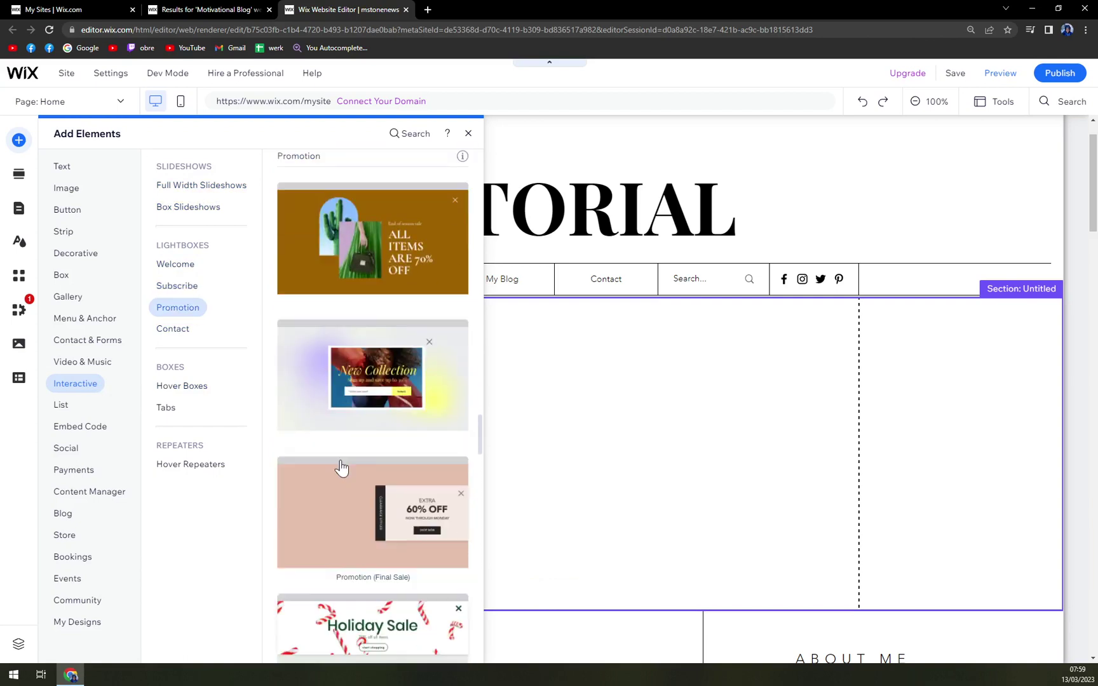
scroll(341, 468, "up", 3)
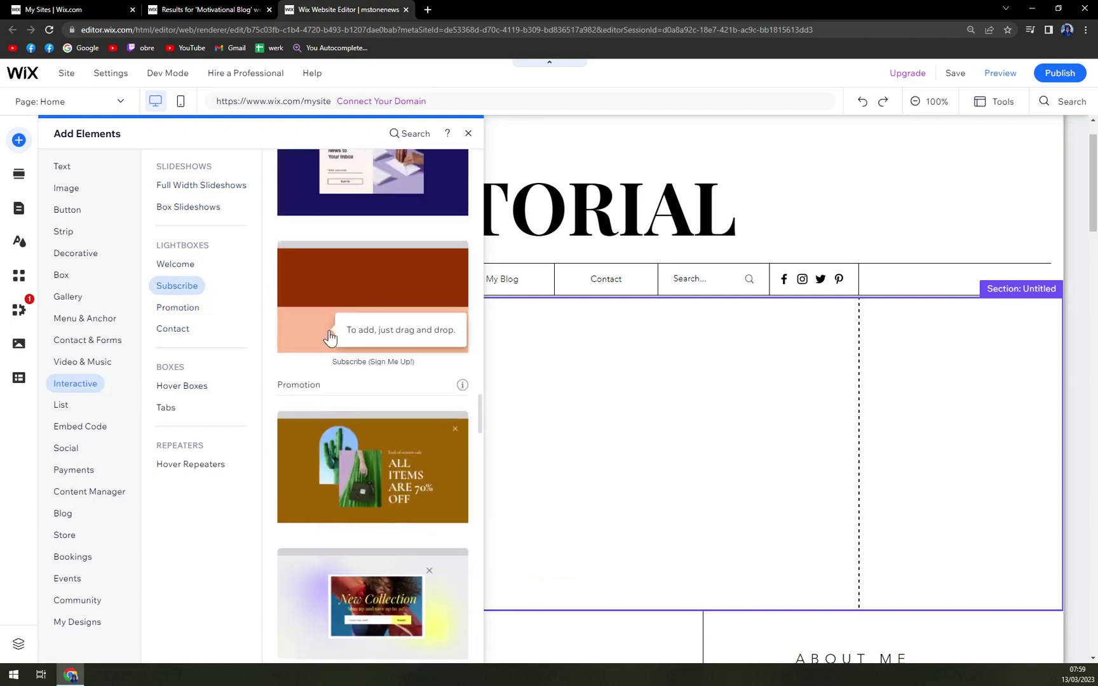
left_click(388, 306)
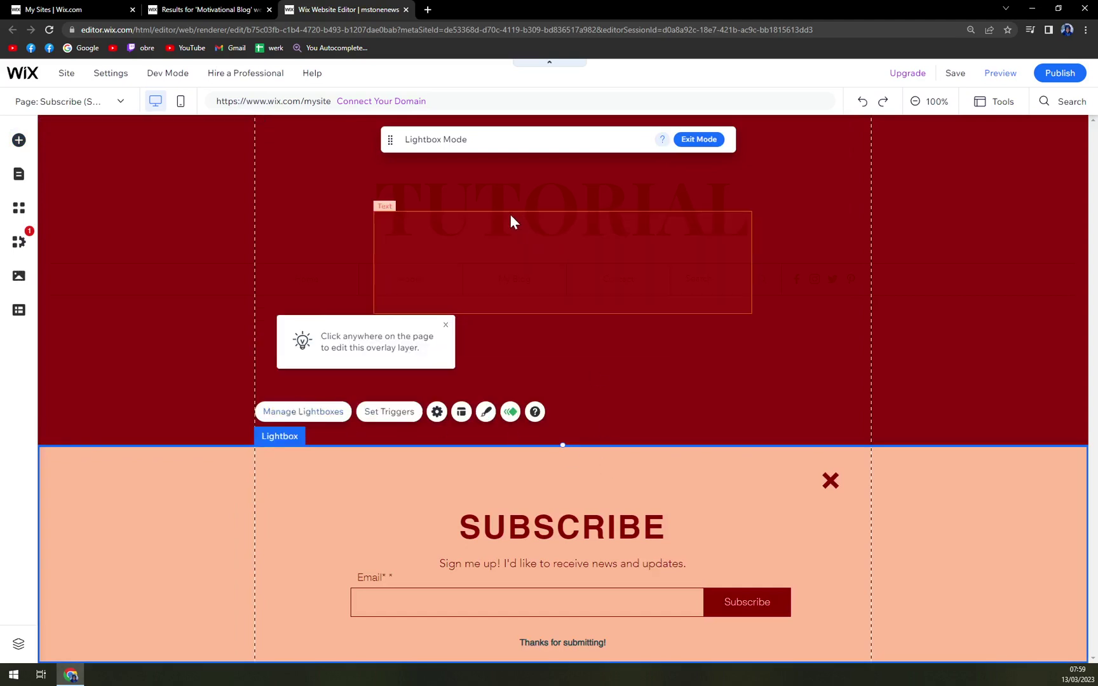
left_click(506, 212)
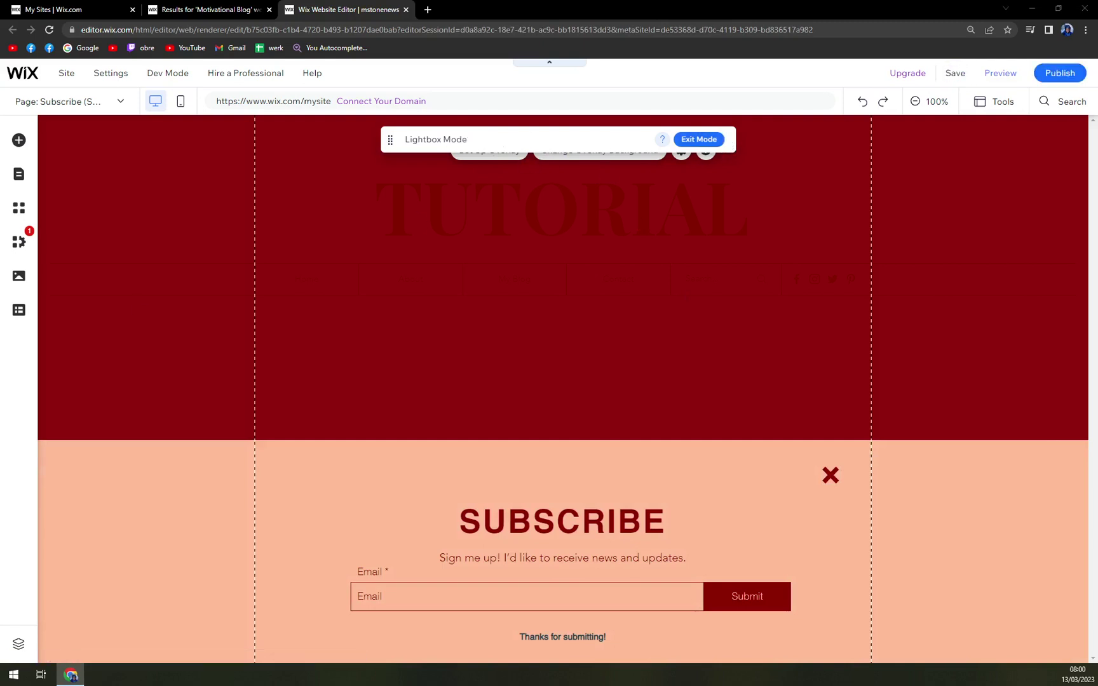
left_click(1033, 492)
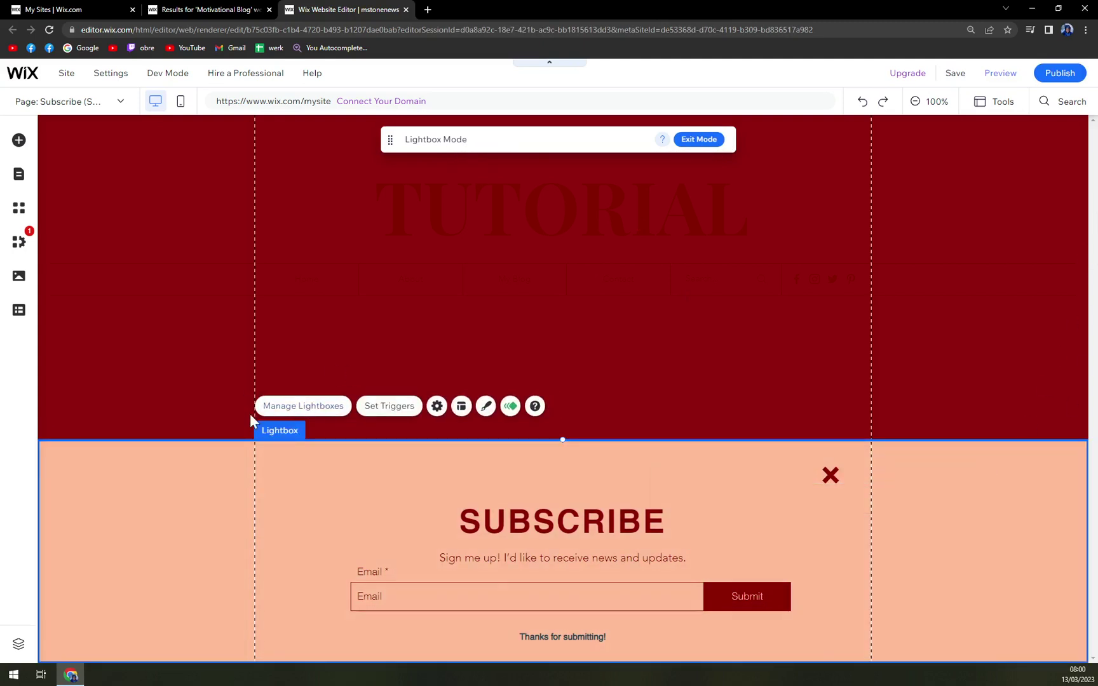
left_click(541, 574)
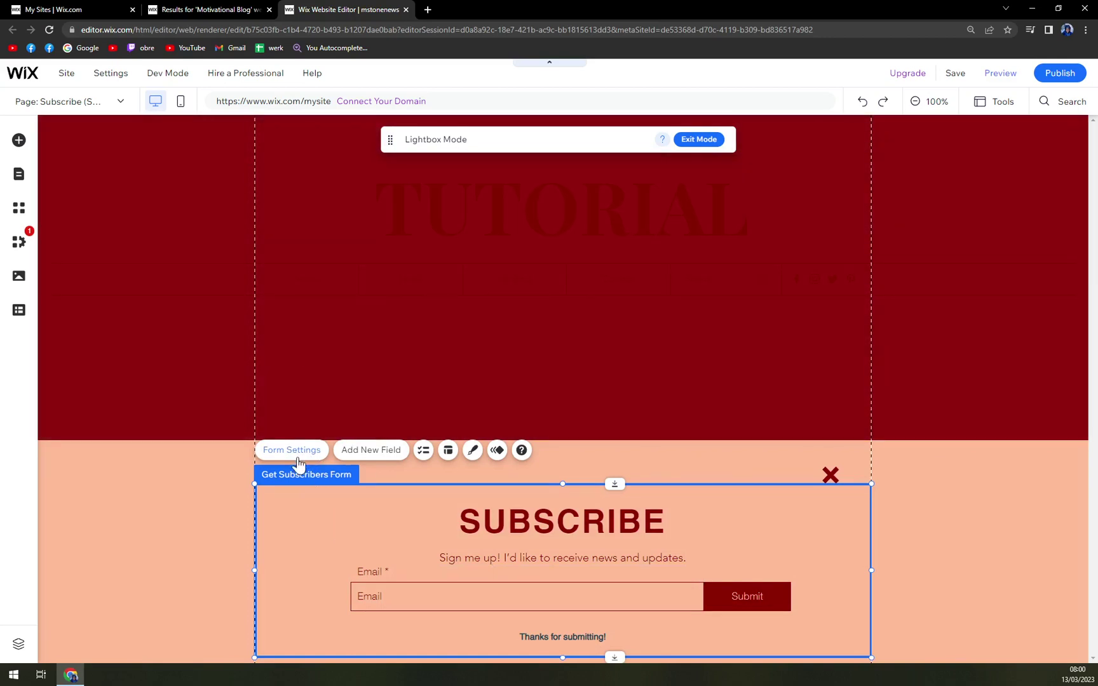
left_click(292, 451)
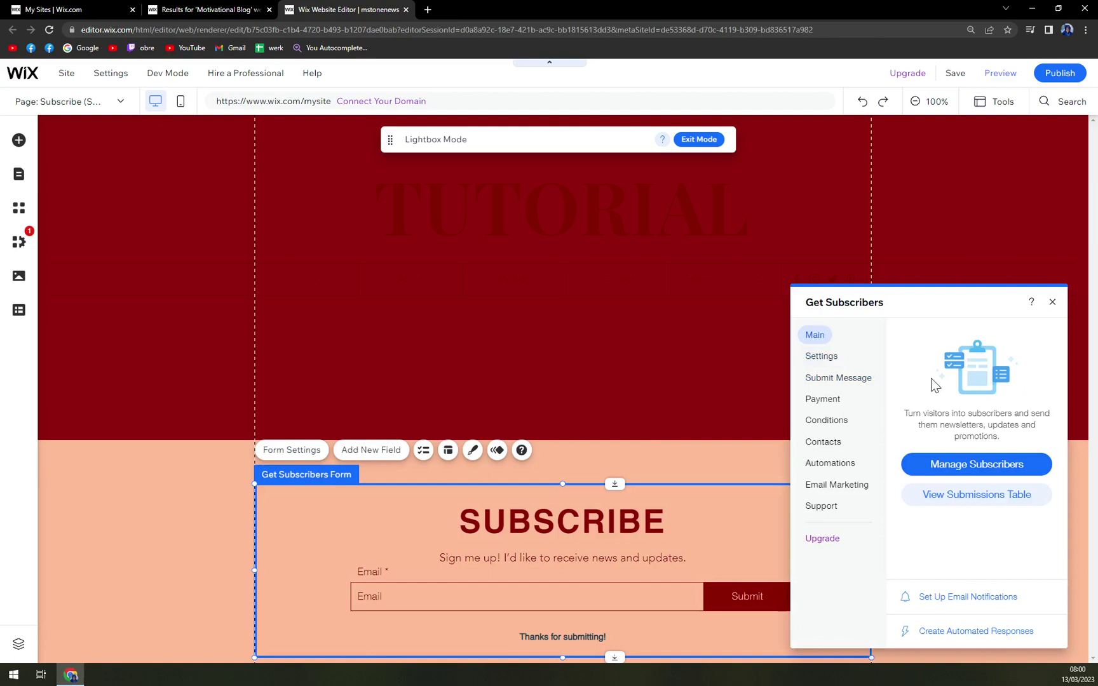
left_click(817, 358)
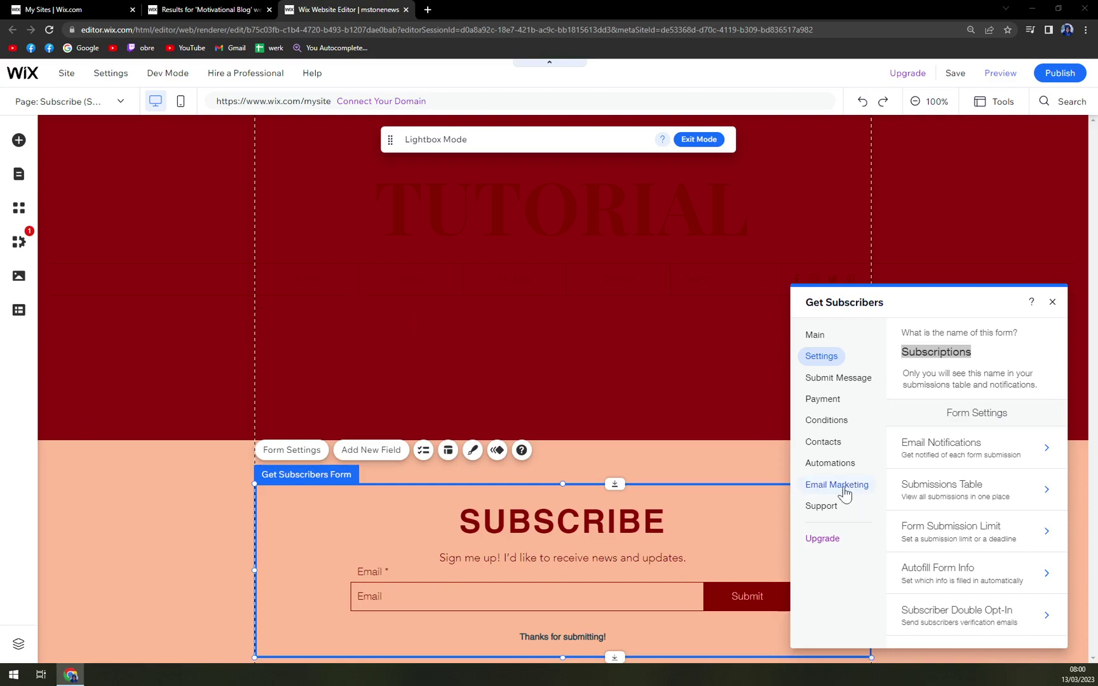
left_click(749, 403)
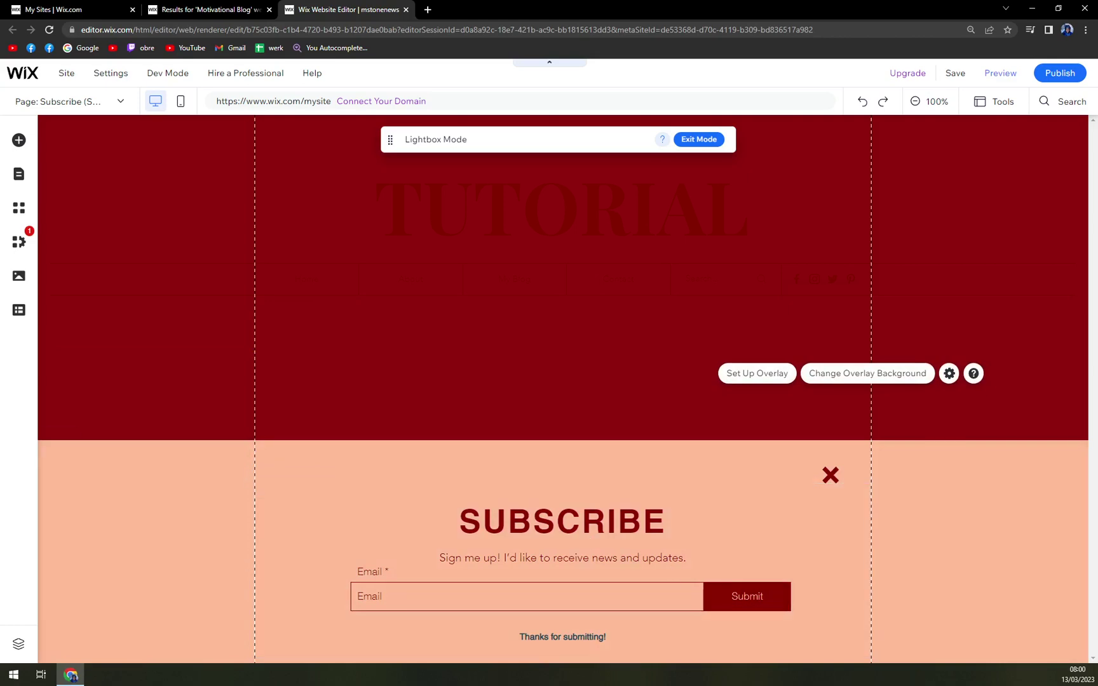
Return to the editor, select the lightbox container and glance at the Manage Lightboxes list
left_click(206, 10)
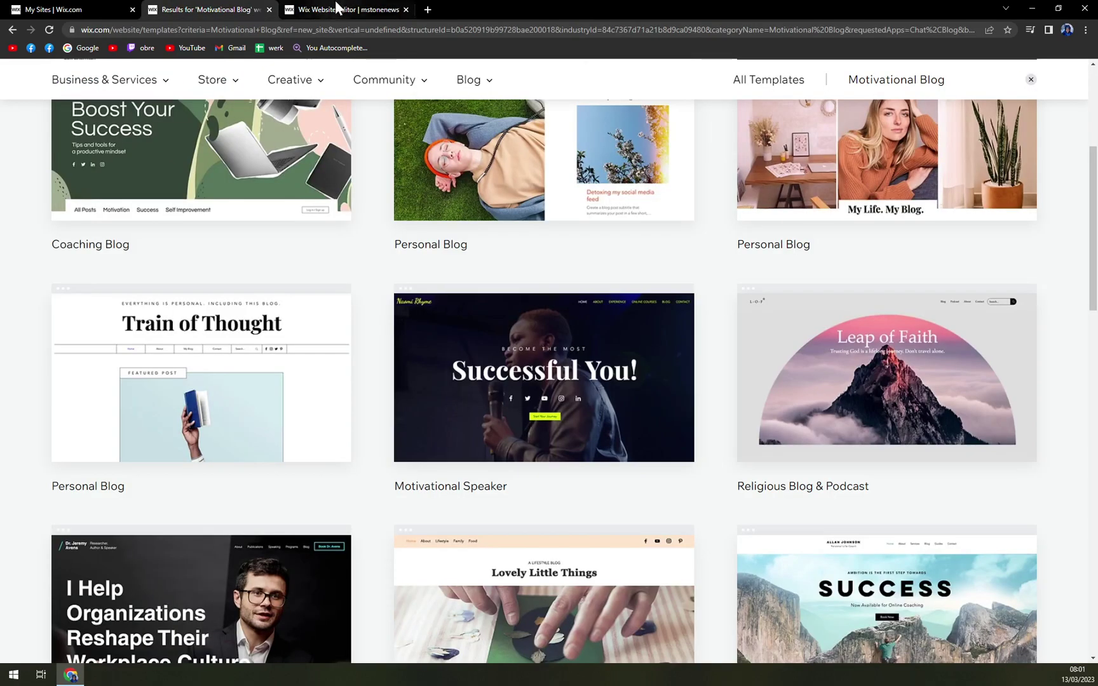
left_click(343, 10)
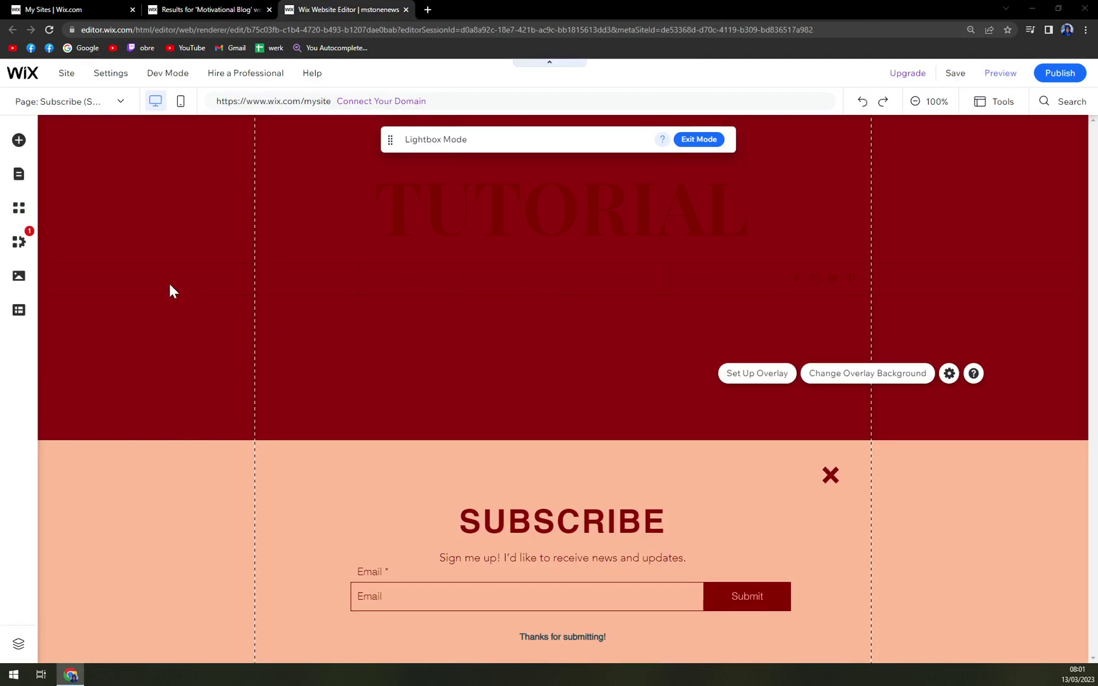
left_click(290, 455)
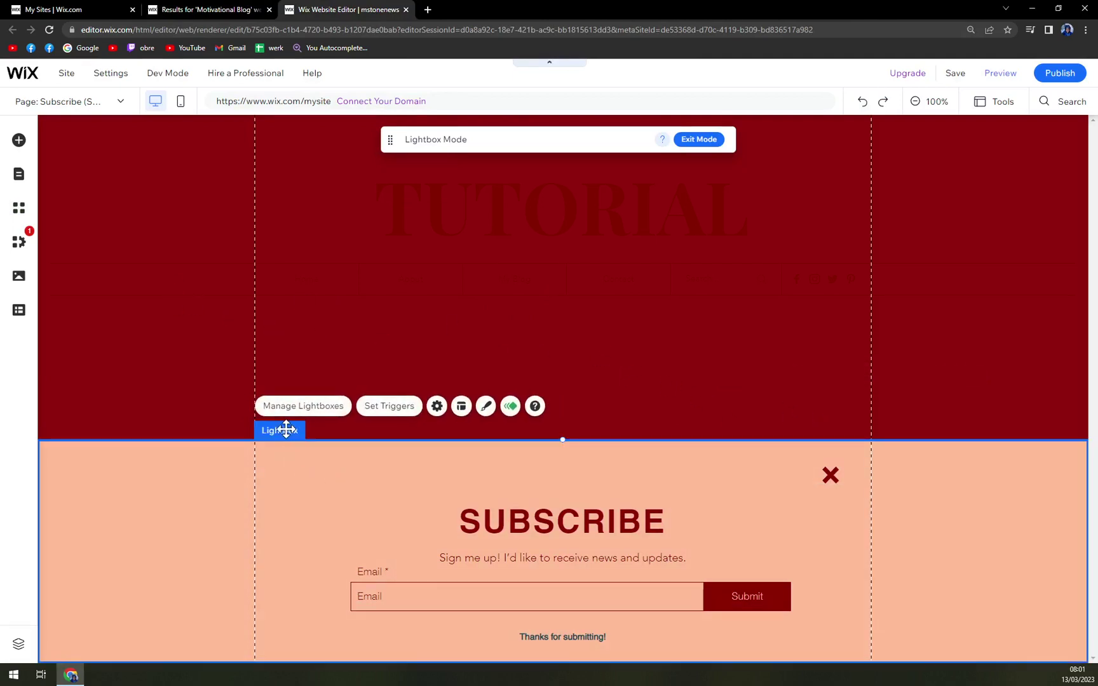
left_click(292, 410)
left_click(373, 436)
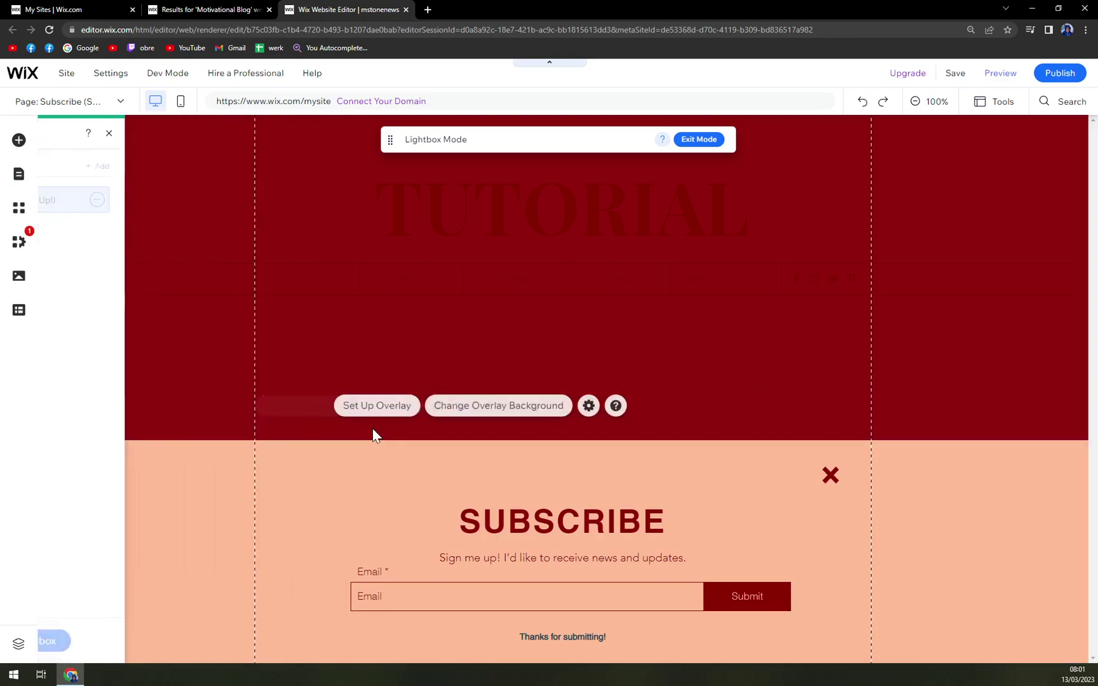
Check the overlay settings, then select the signup form and open its Get Subscribers settings
left_click(380, 412)
left_click(231, 149)
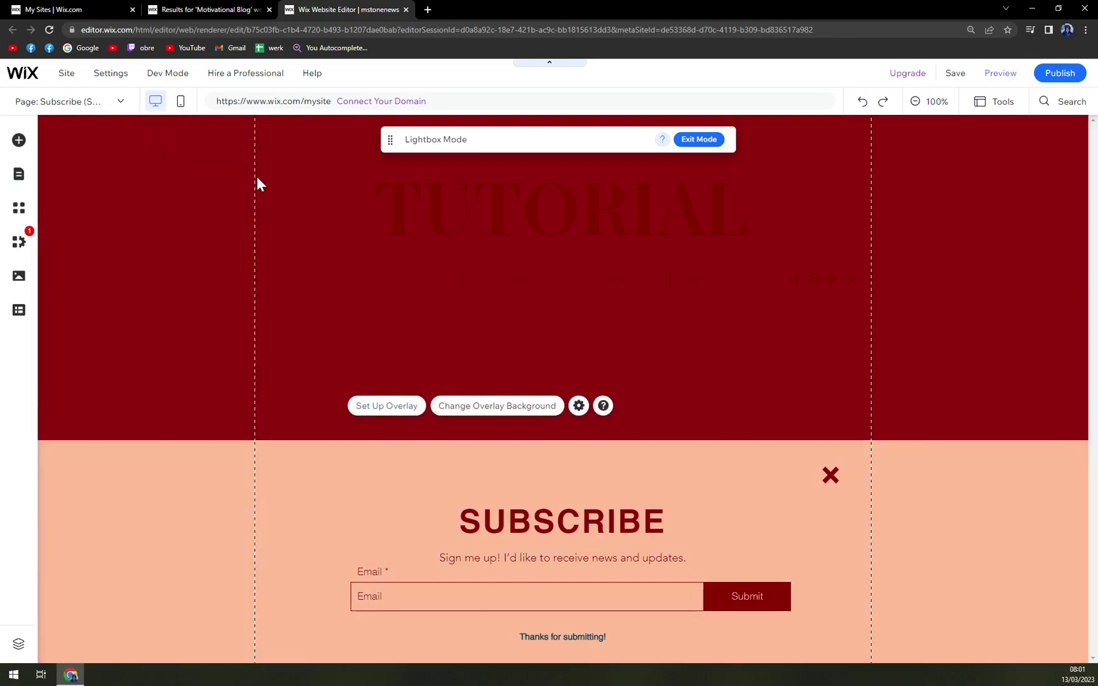
left_click(330, 482)
left_click(291, 450)
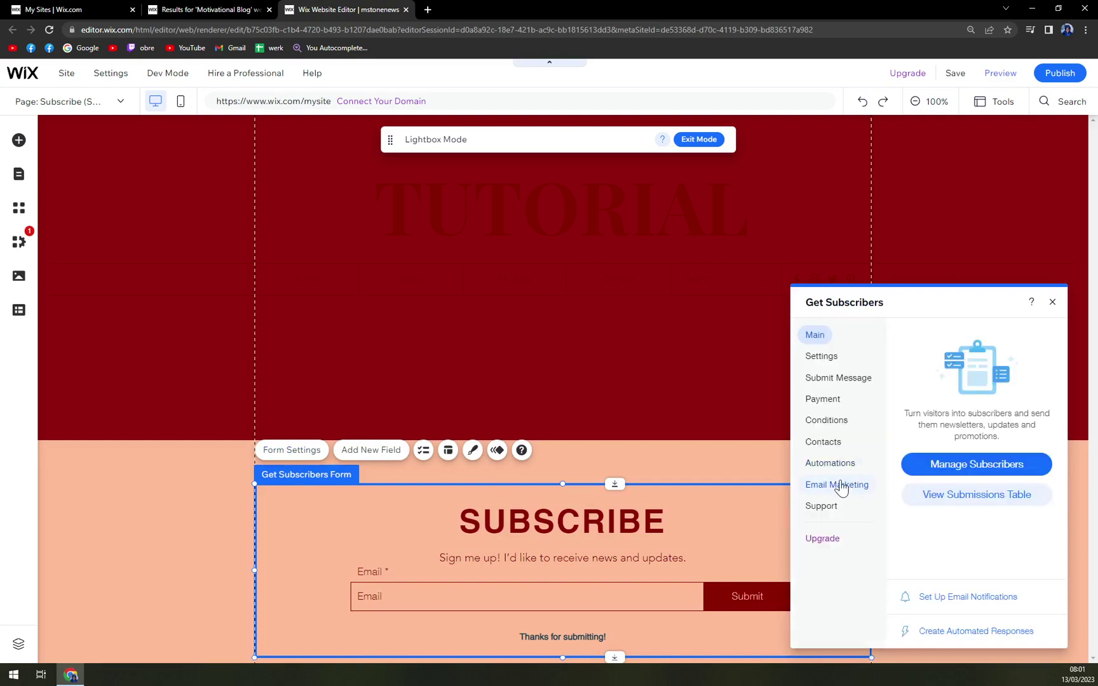
View the Email Marketing templates for subscribers and go back to the form settings list
left_click(843, 485)
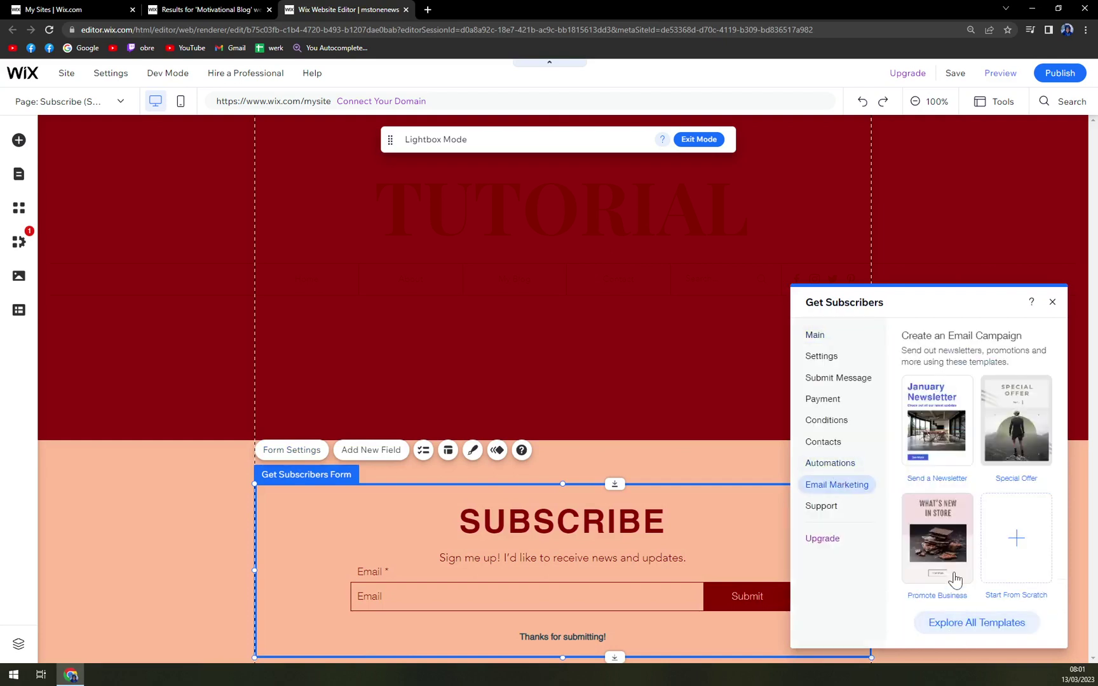
left_click(819, 356)
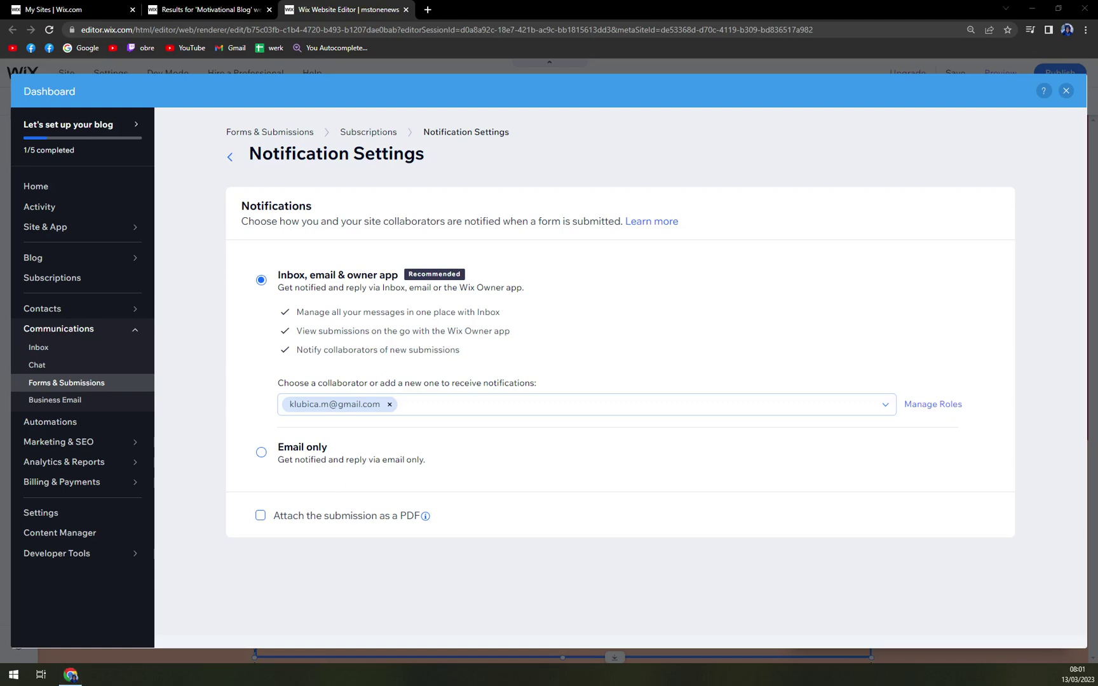
Try email-only submission notifications, then keep Inbox, email & owner app
left_click(319, 447)
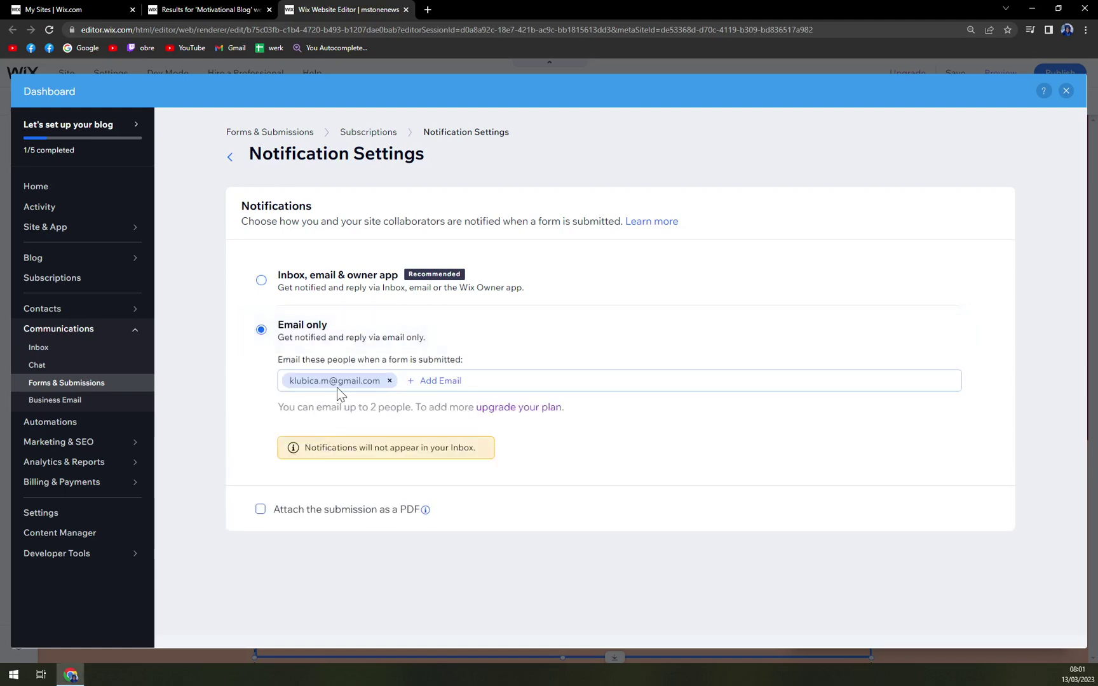
left_click(269, 286)
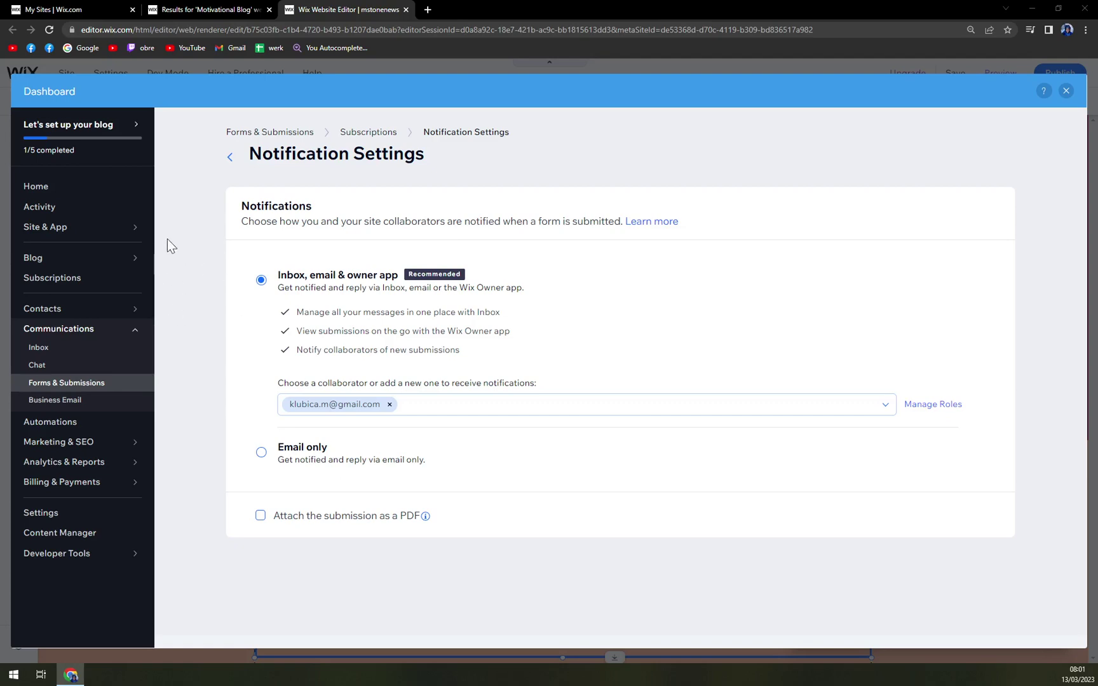
Close the dashboard, glance at the Content Manager, and open the Wix App Market
left_click(1066, 91)
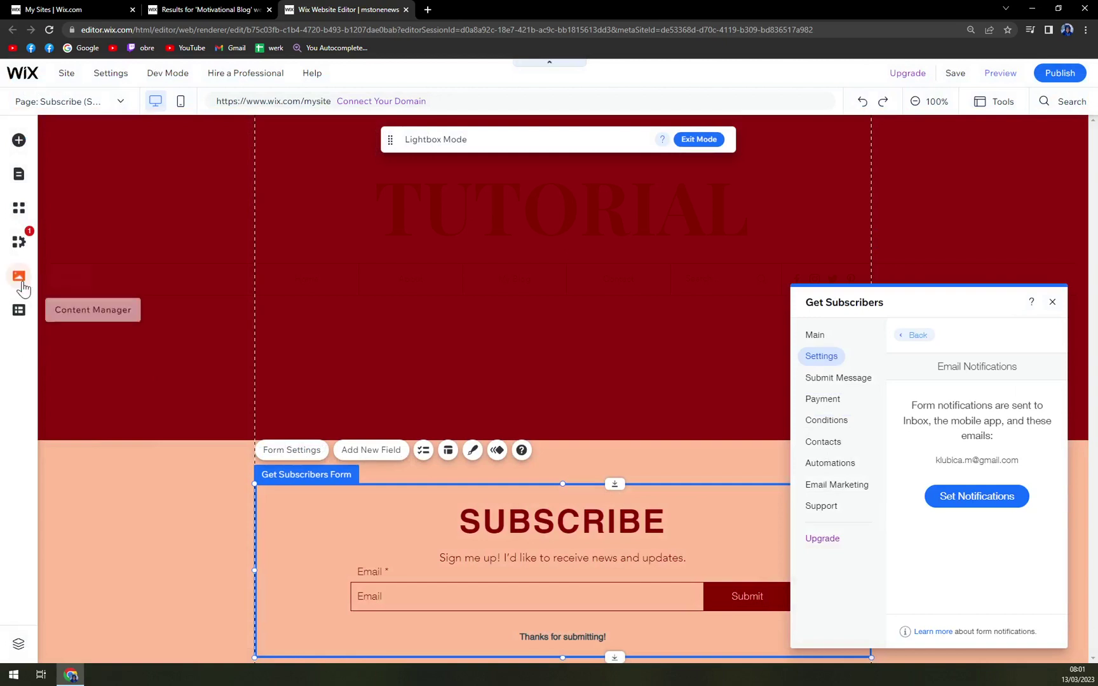
left_click(19, 313)
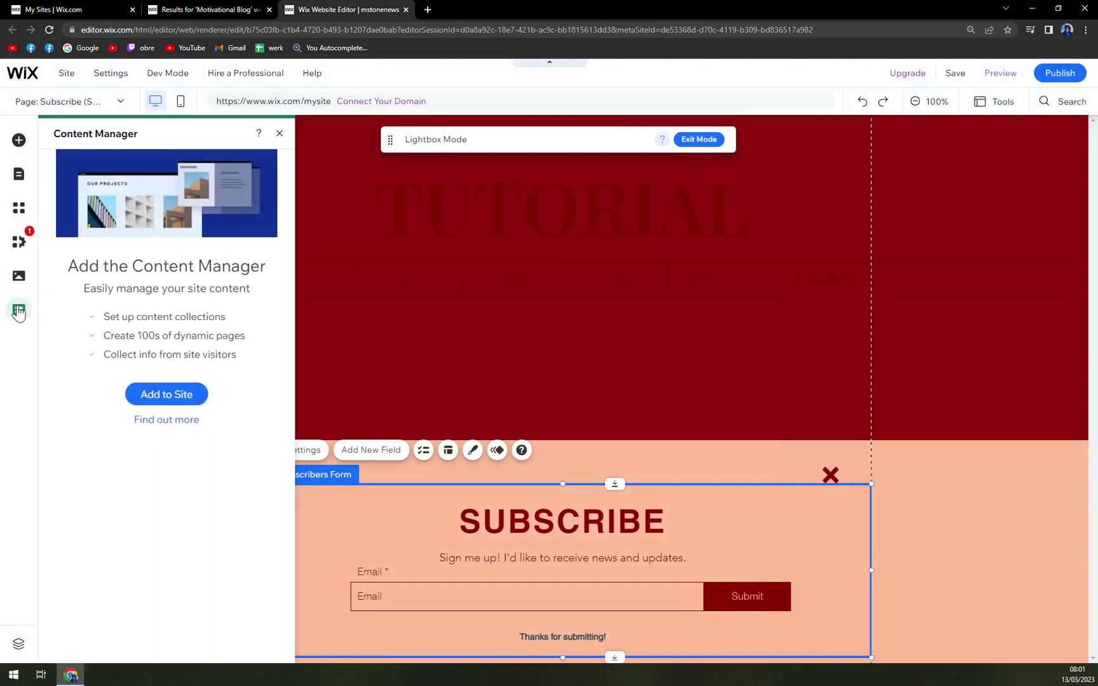
left_click(17, 222)
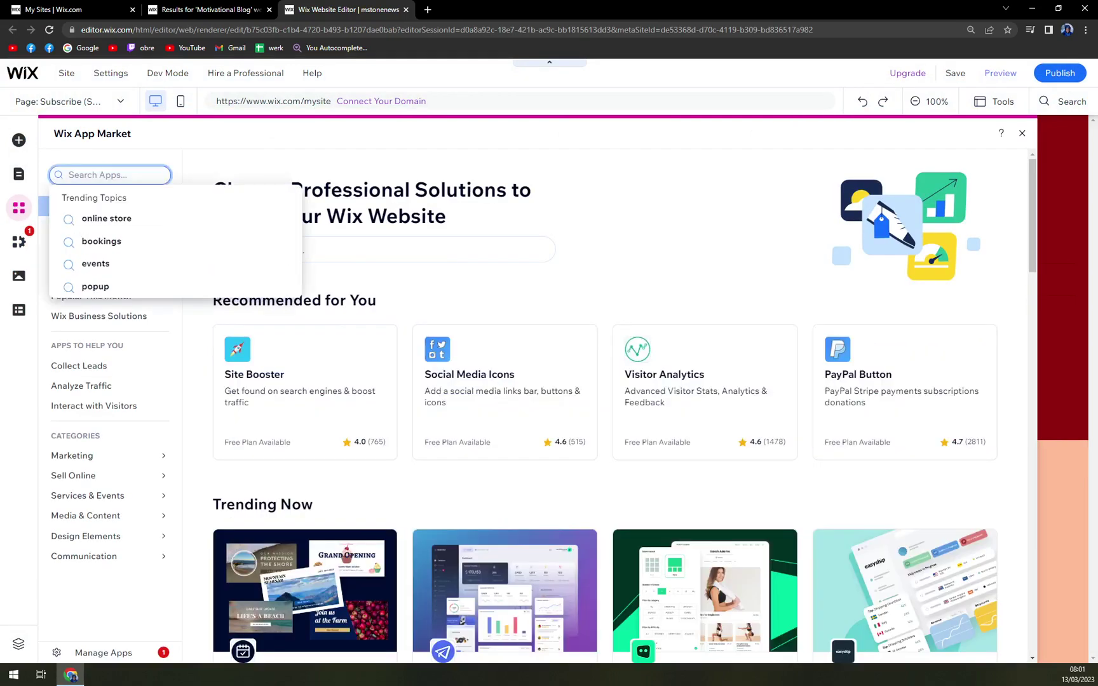
type("ascend")
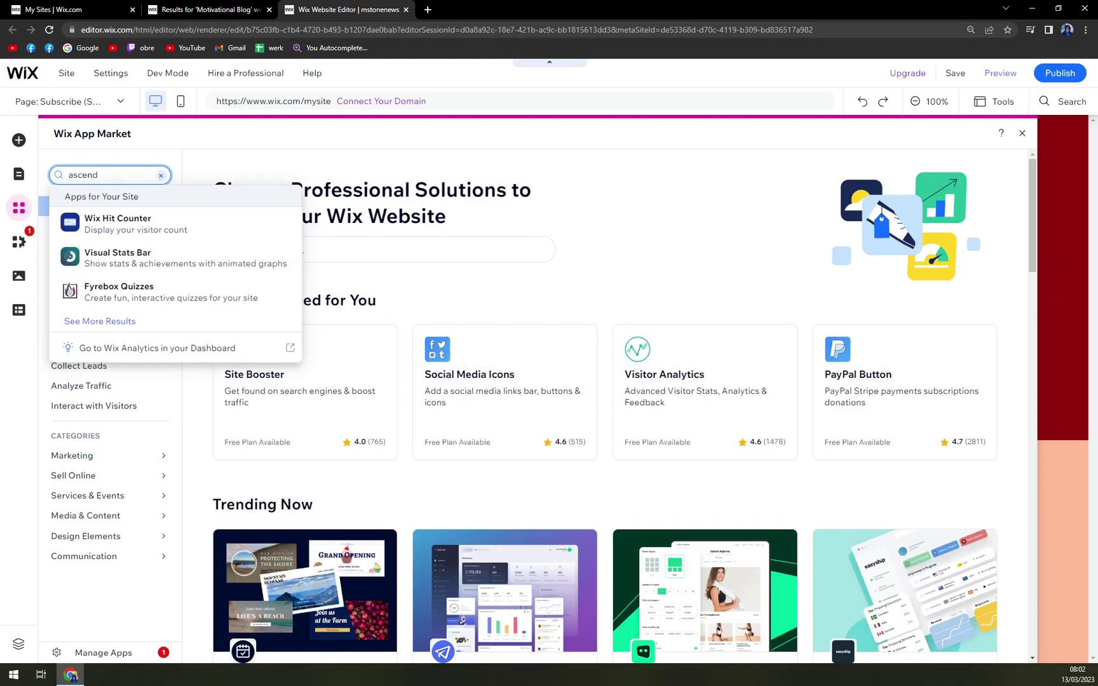
Search the App Market for 'ascend', clear it, then browse Marketing > Email apps
key("Return")
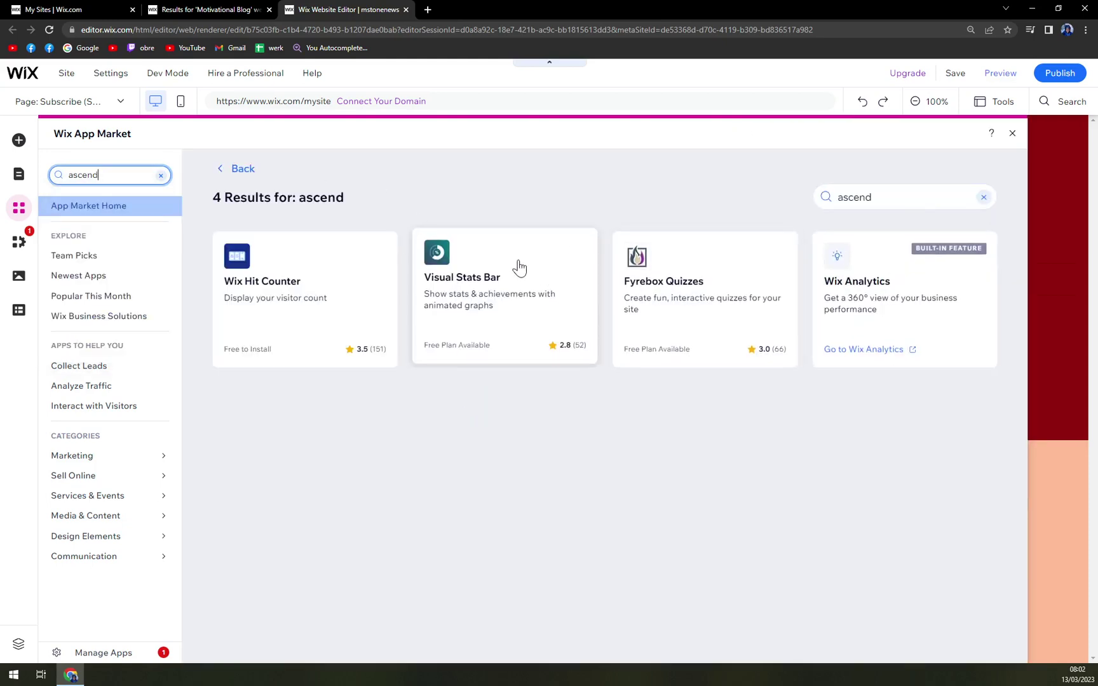
left_click(161, 175)
left_click(242, 138)
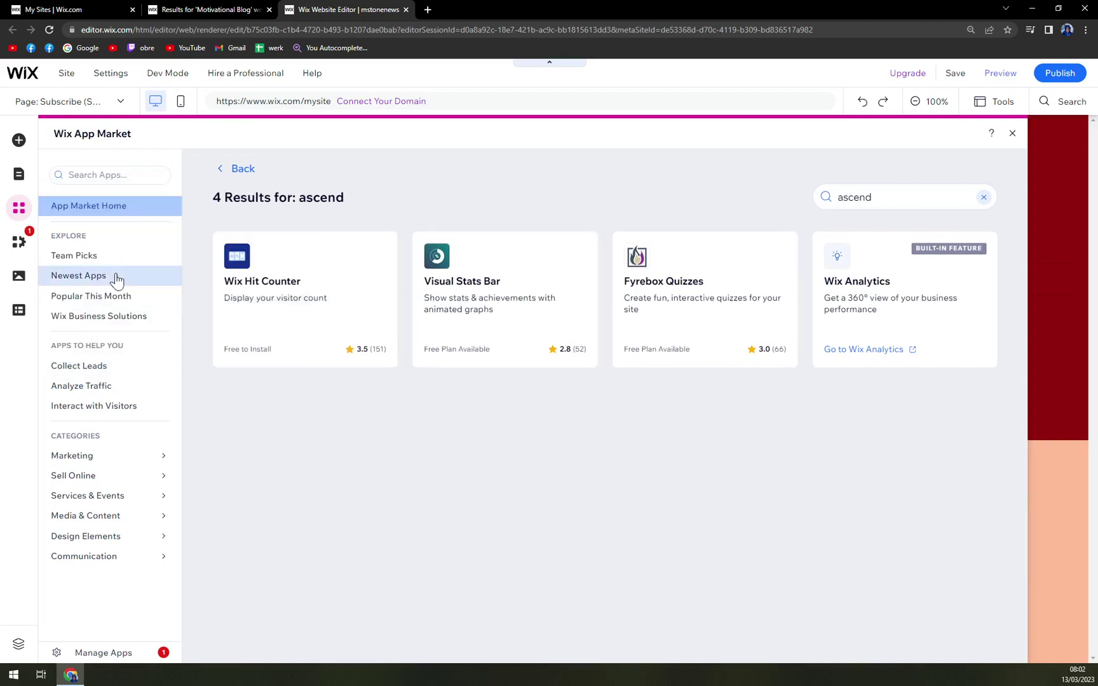
left_click(129, 456)
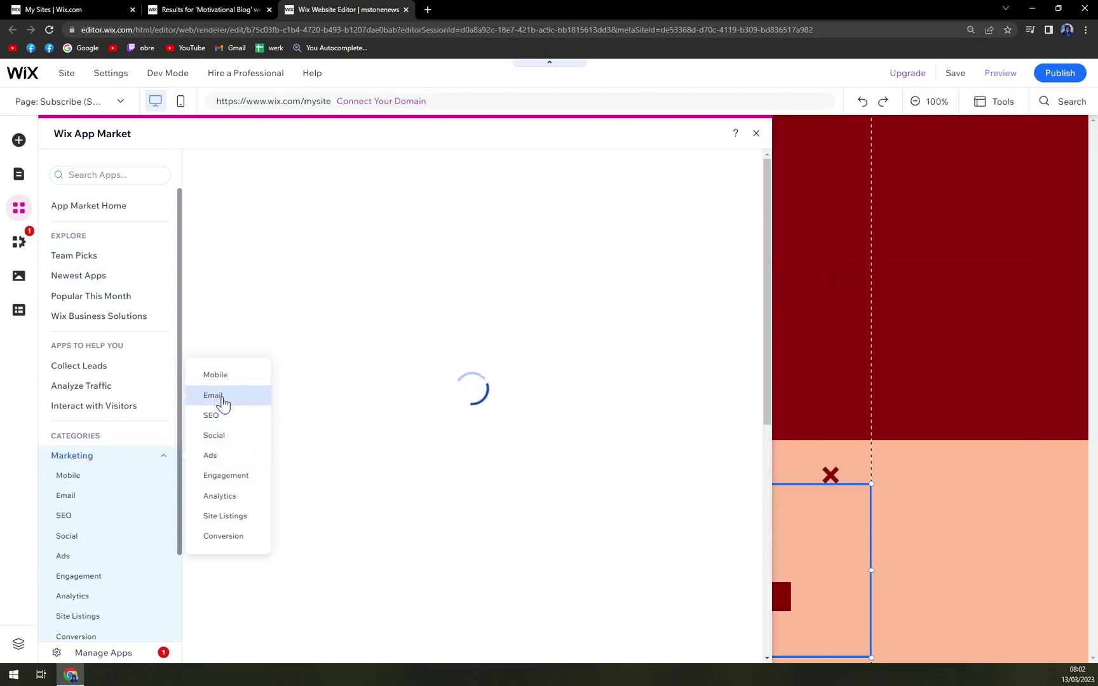
left_click(220, 398)
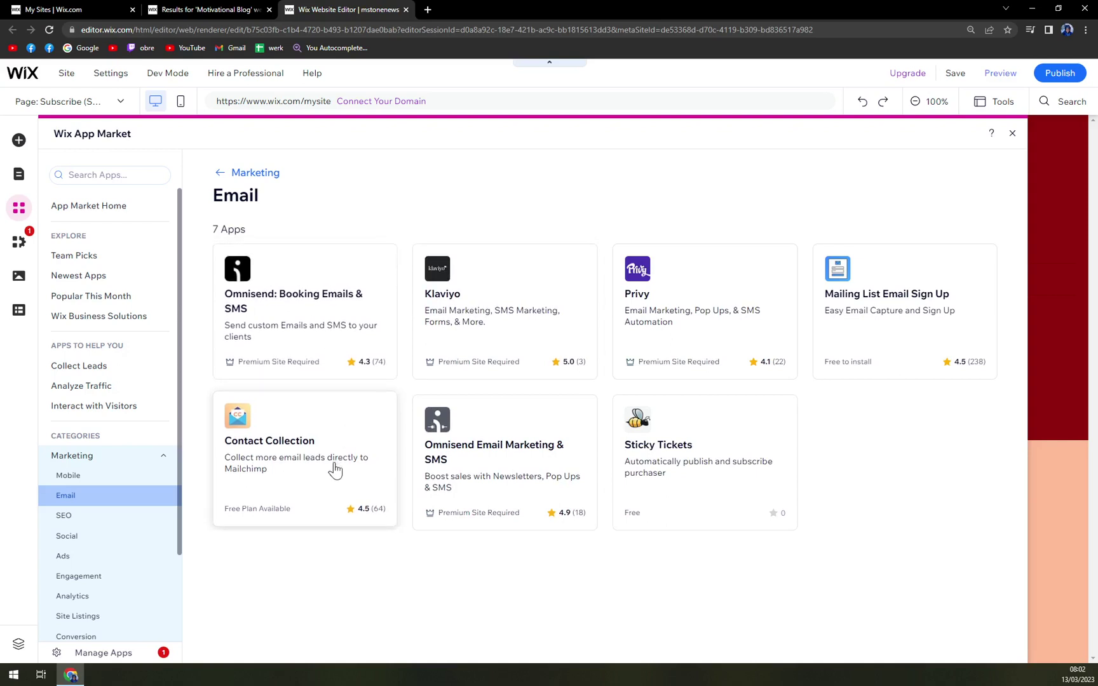
scroll(43, 505, "down", 2)
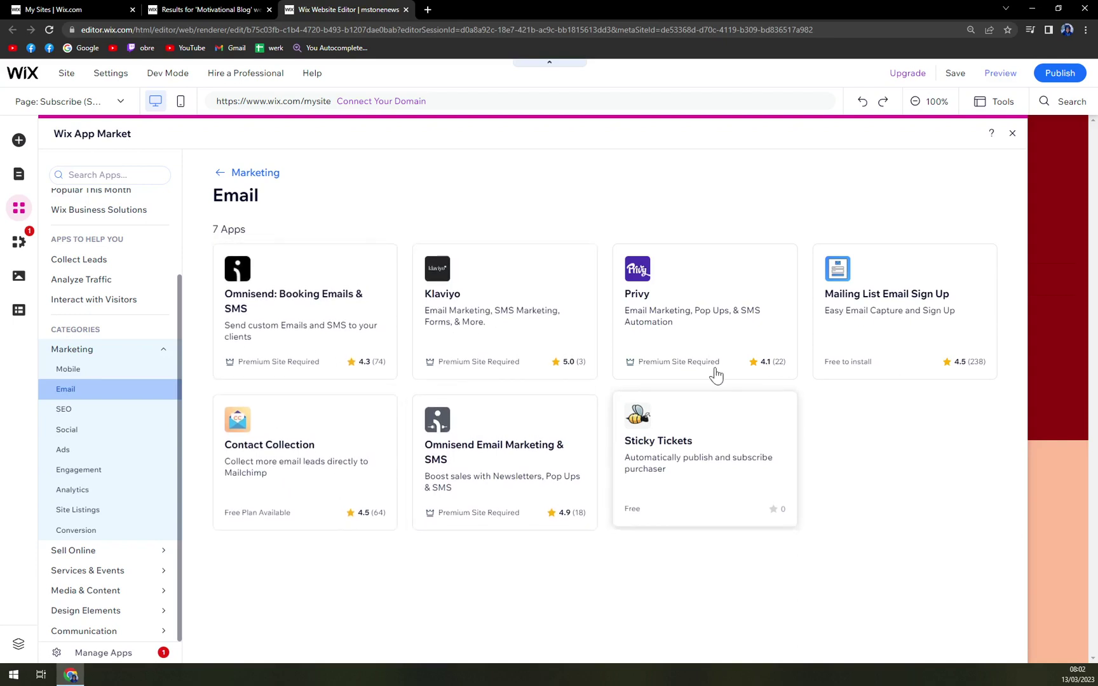
Add the Contact Collection app to the lightbox, reposition its form, then delete it again
left_click(335, 475)
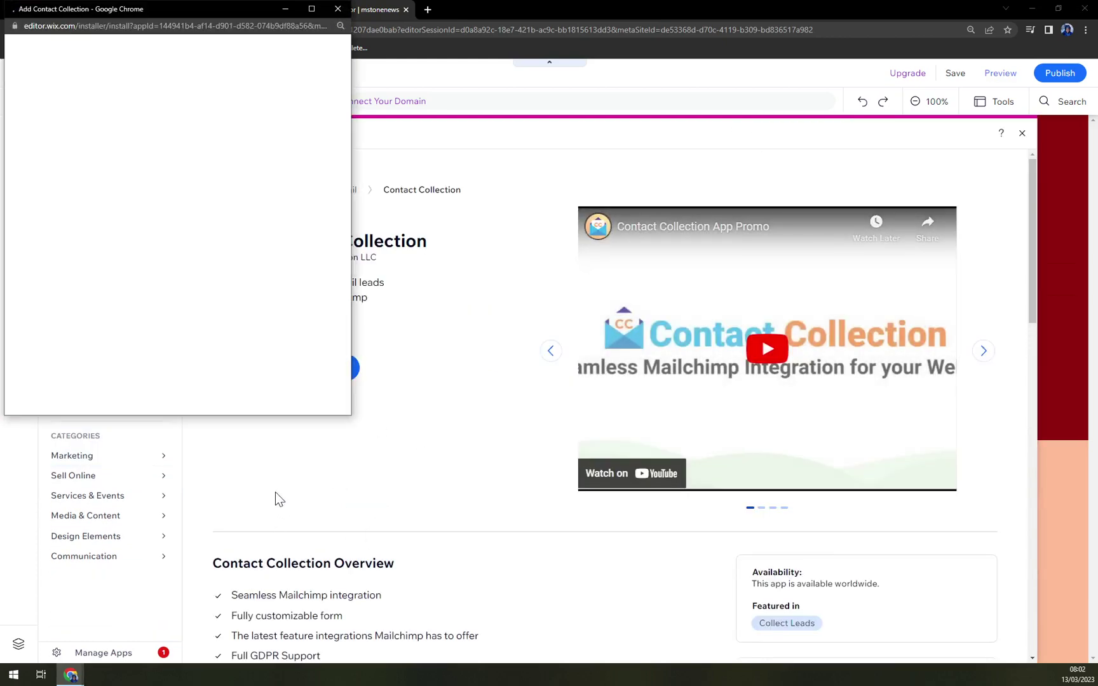
left_click(276, 316)
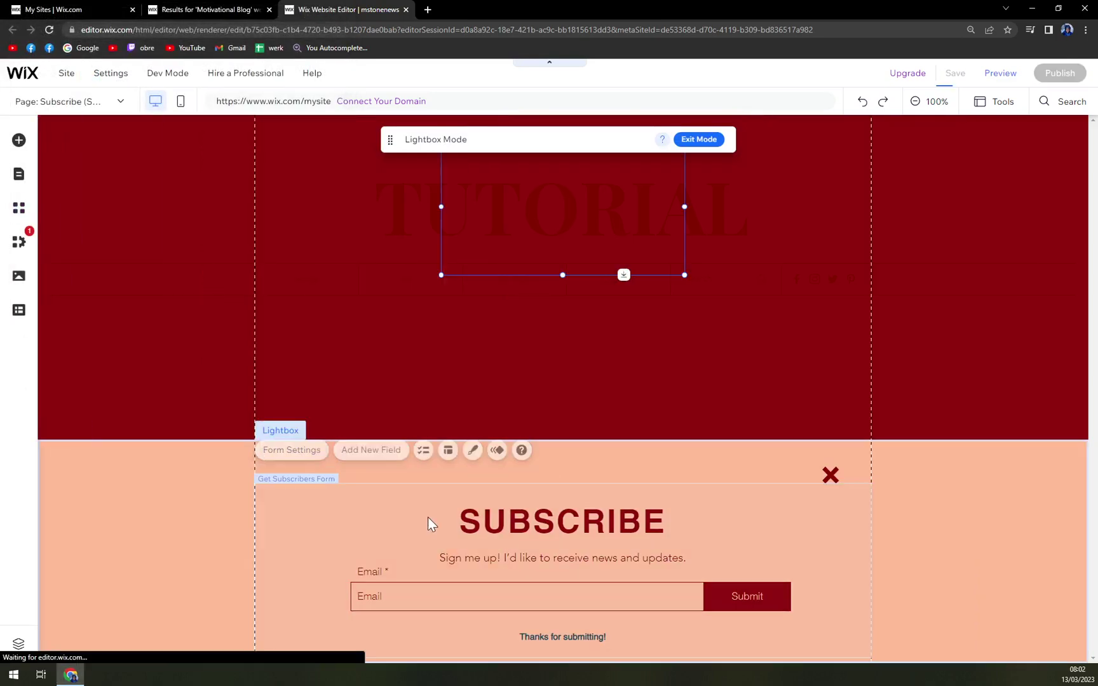
left_click_drag(543, 174, 610, 352)
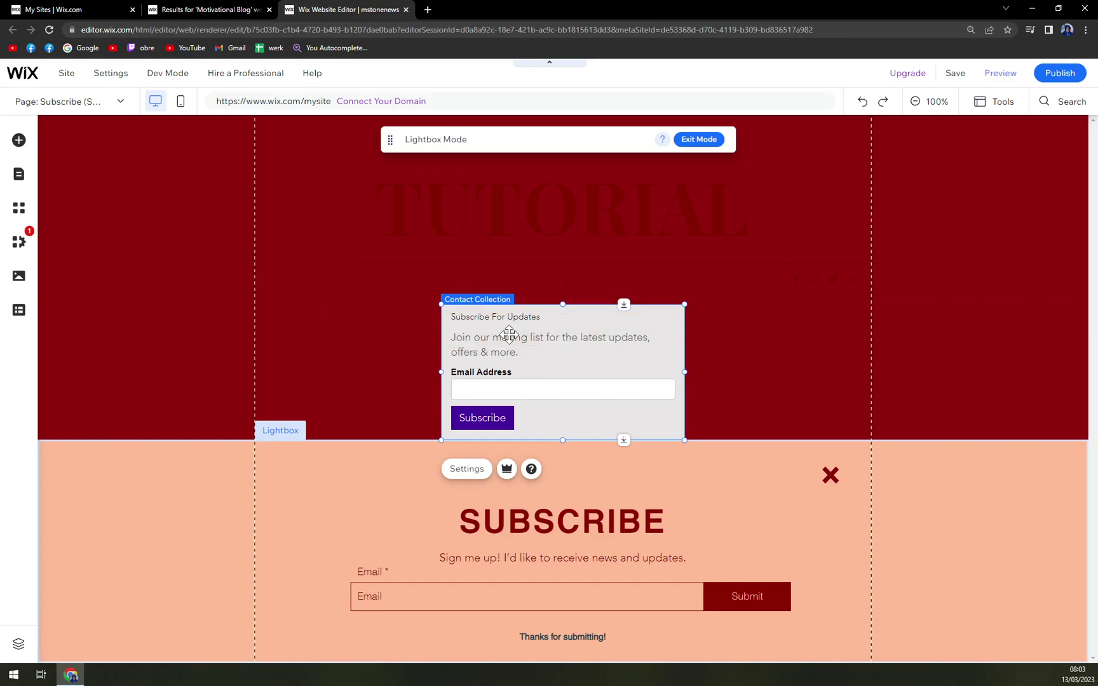
key("Delete")
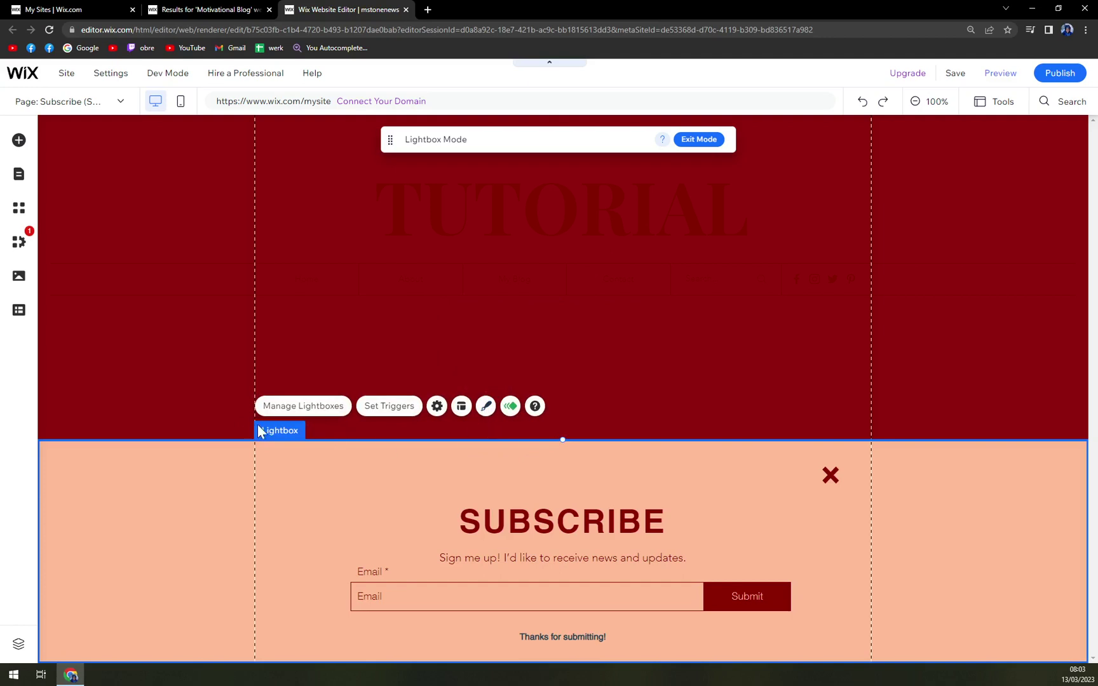
left_click(324, 503)
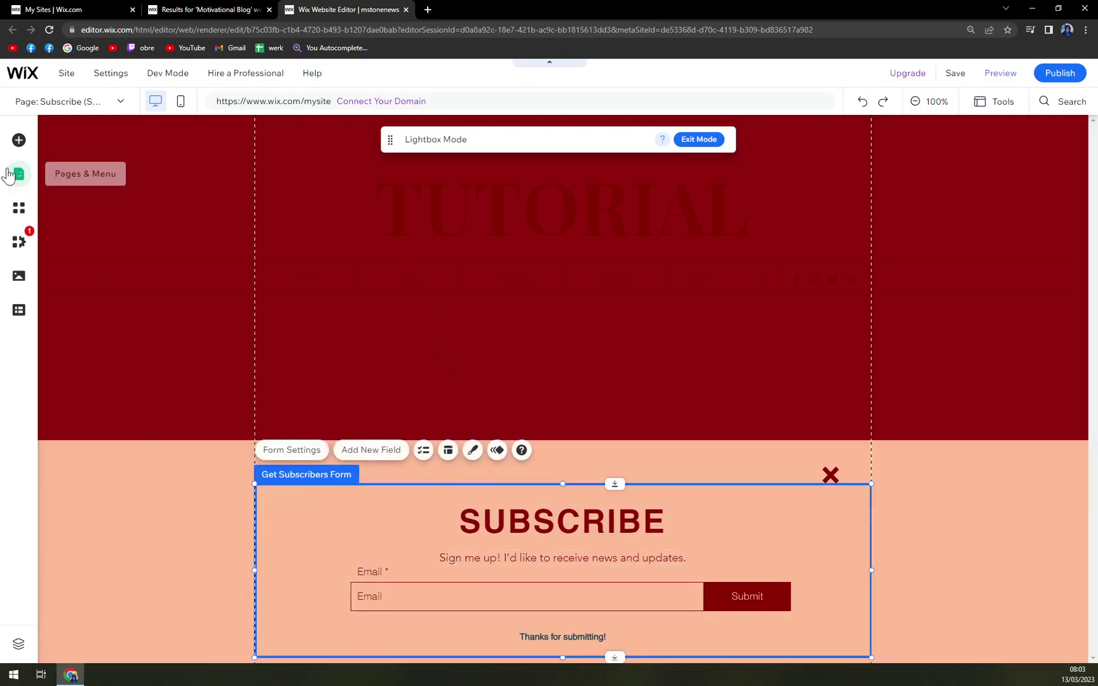
left_click(19, 139)
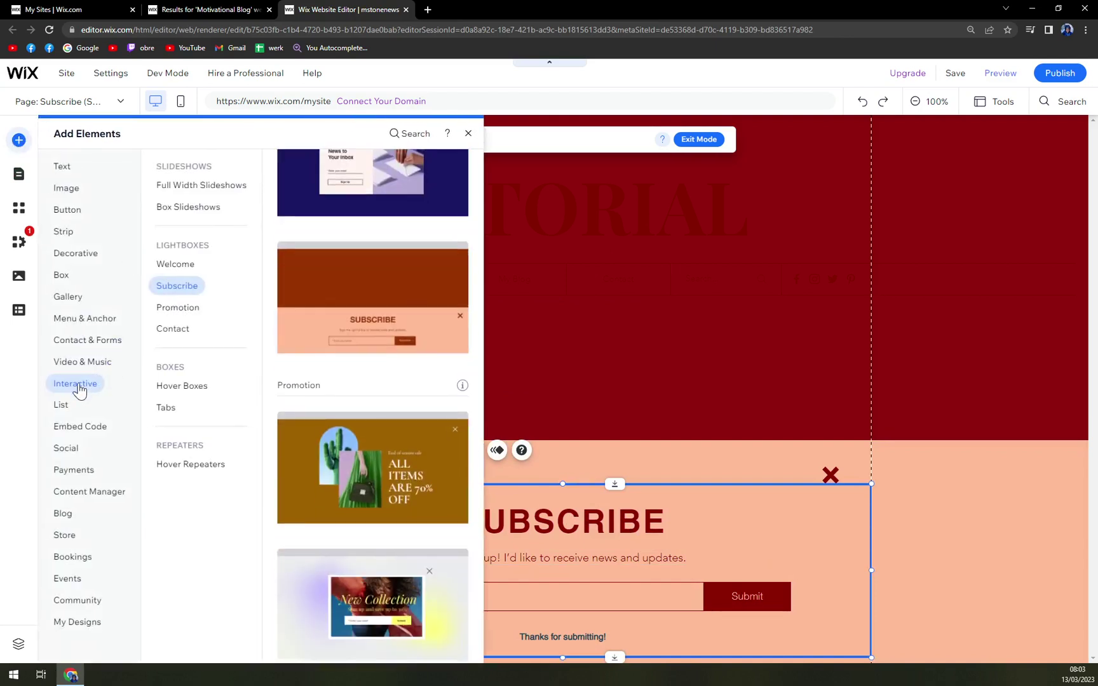
left_click(172, 290)
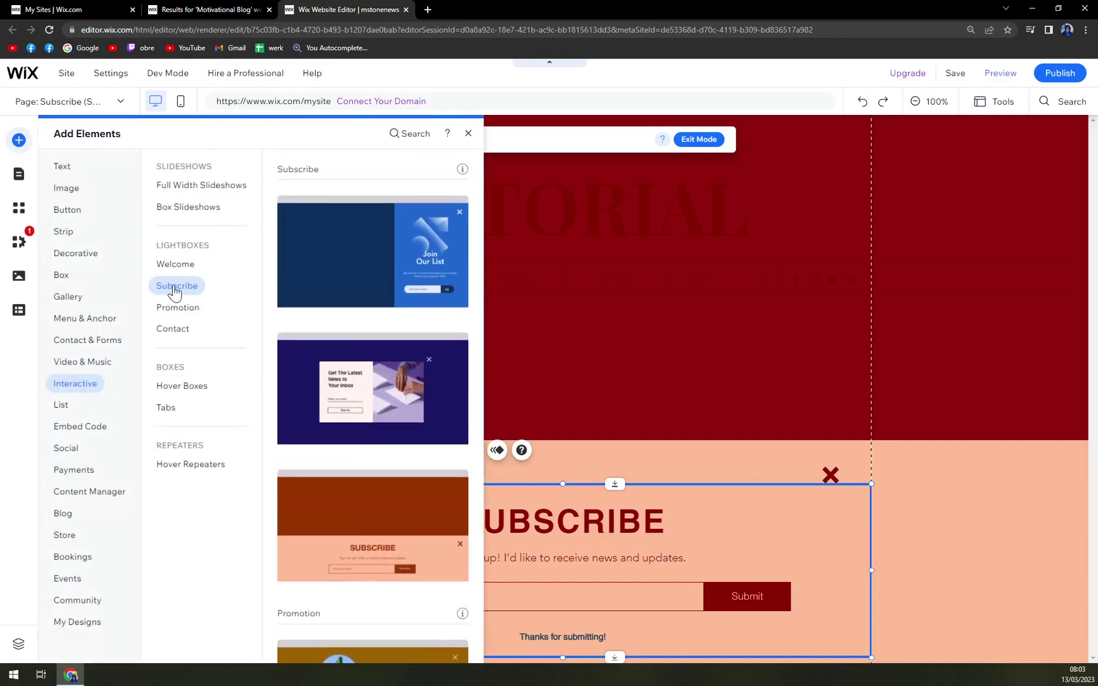
left_click(969, 526)
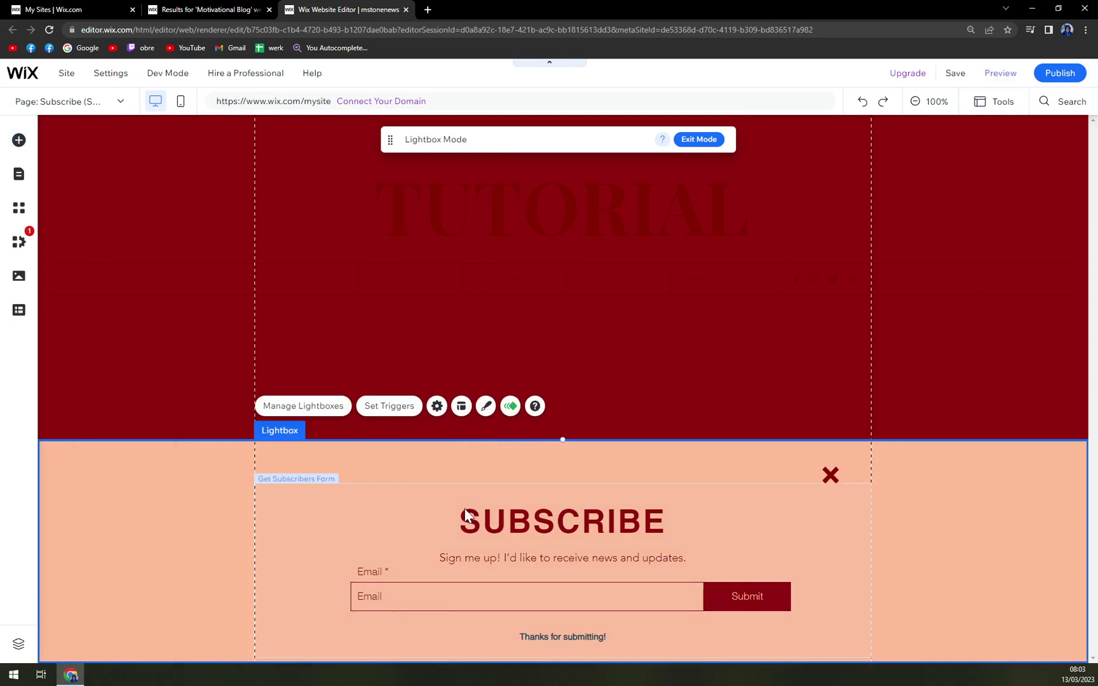
Browse Site Pages and Menu through the Blog Pages list, visiting My Blog and Post
left_click(107, 109)
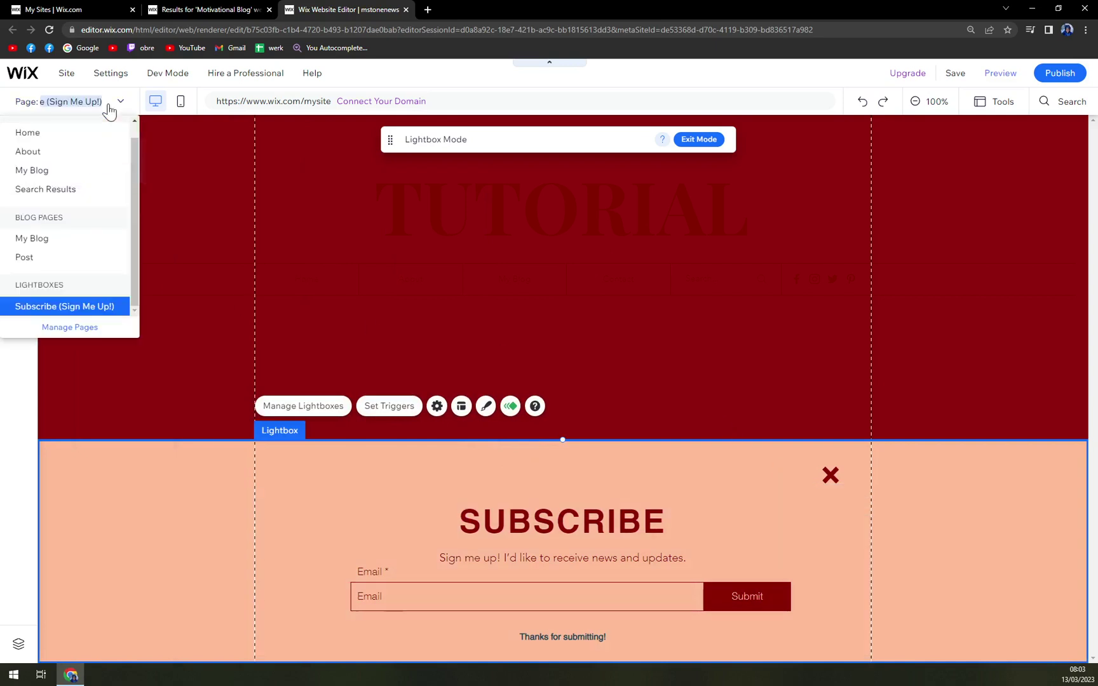
left_click(70, 328)
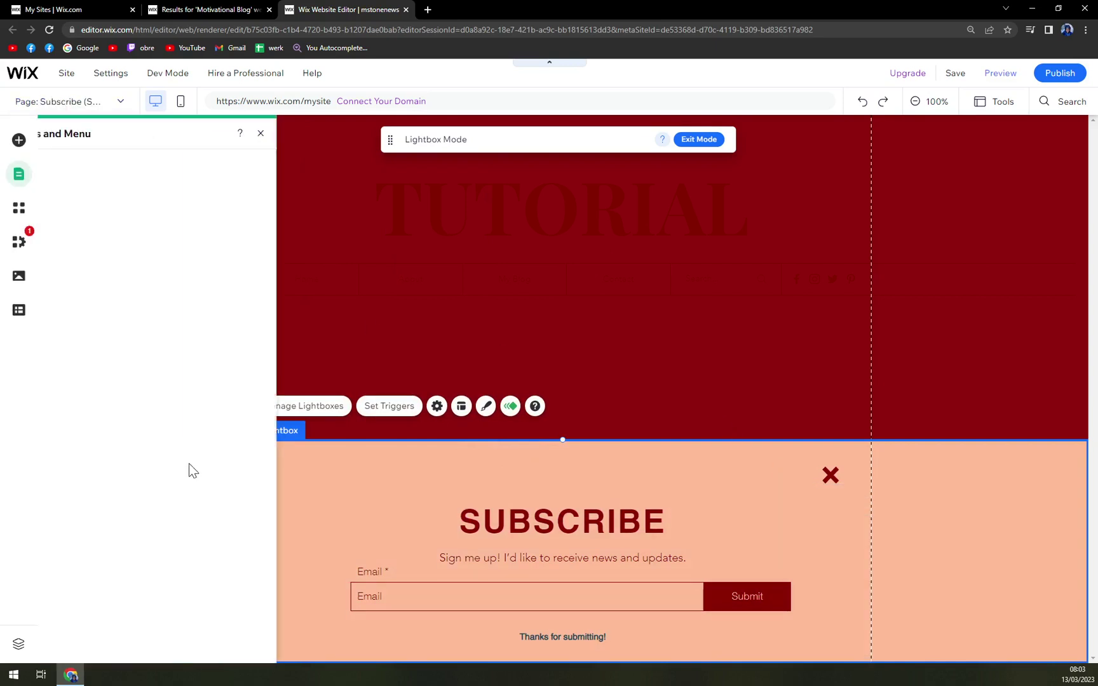
left_click(80, 192)
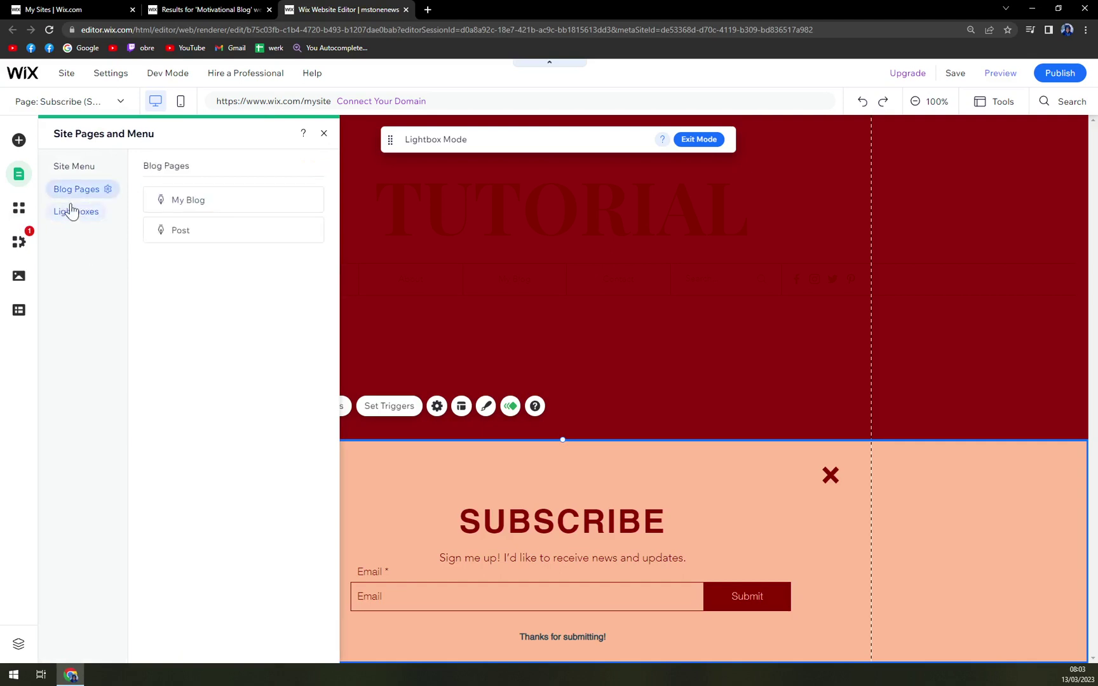
left_click(181, 201)
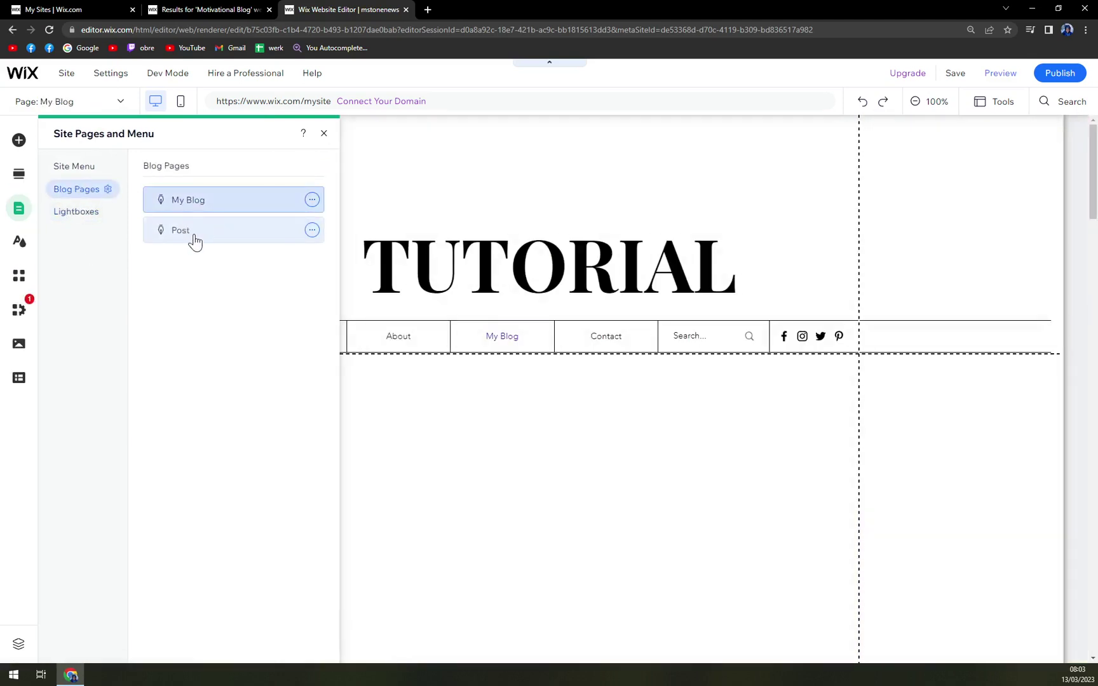
left_click(186, 234)
Select the Subscribe (Sign Me Up!) lightbox from the Lightboxes list for editing
left_click(79, 215)
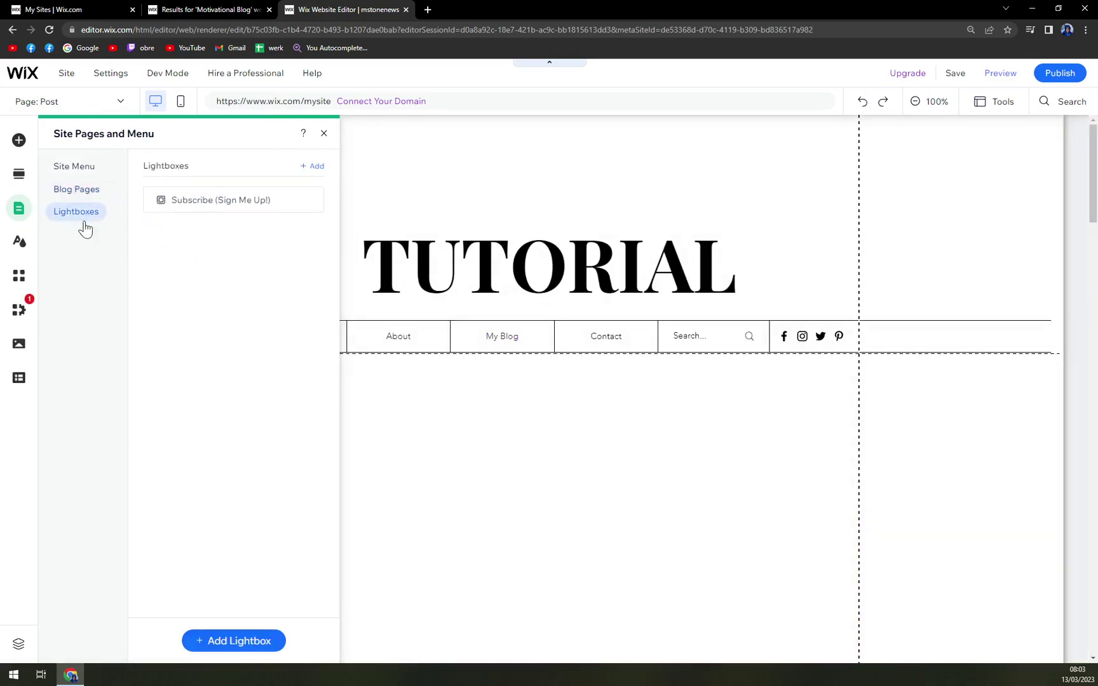
left_click(220, 218)
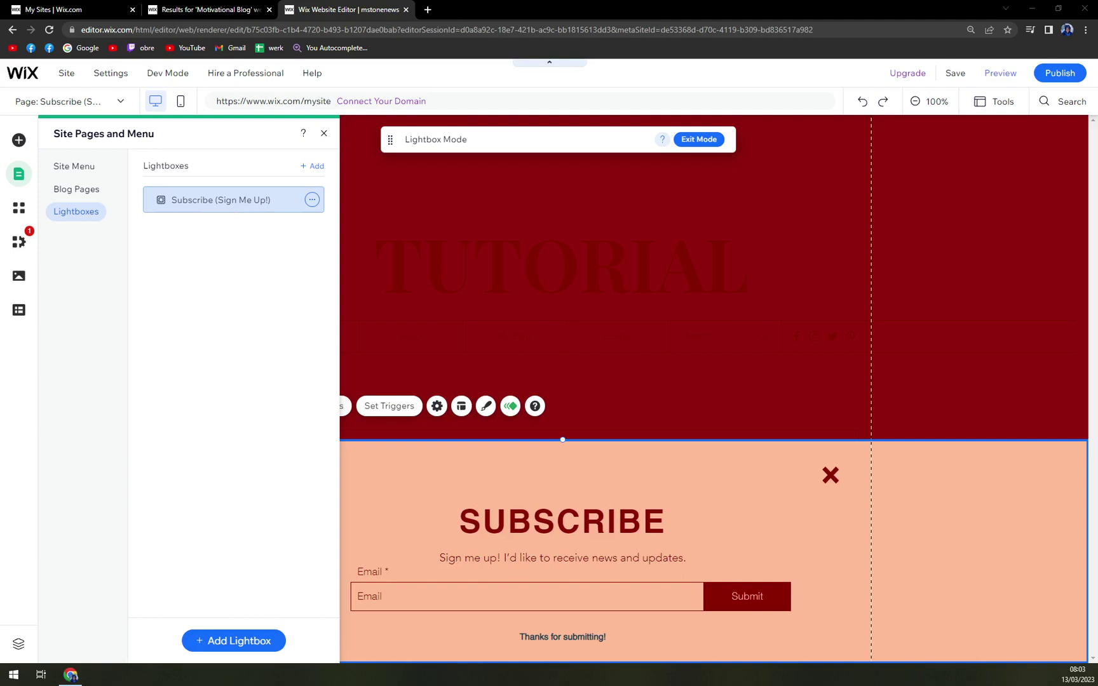
left_click(69, 168)
left_click(81, 194)
Reopen the Wix App Market home page from the left bar
left_click(19, 242)
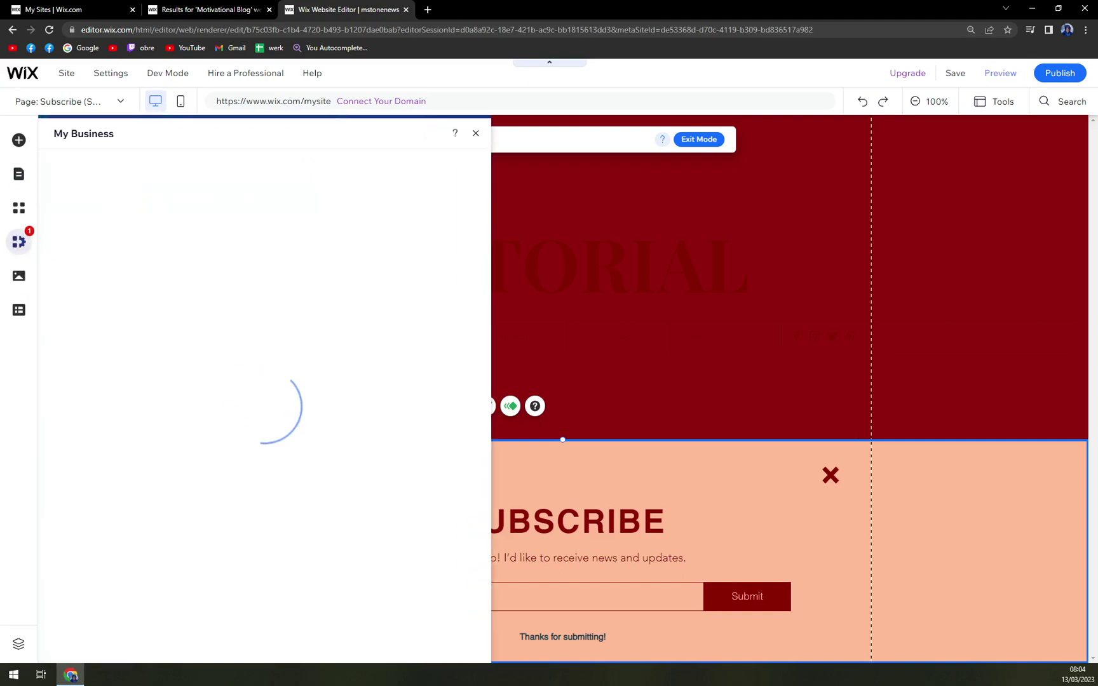
left_click(10, 214)
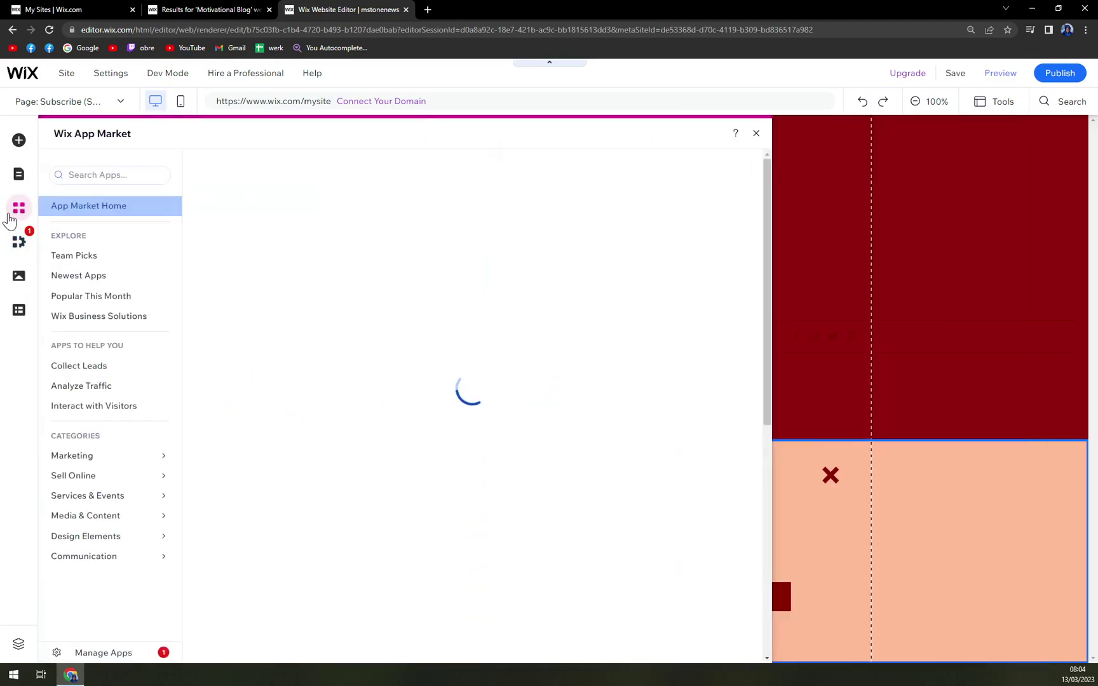